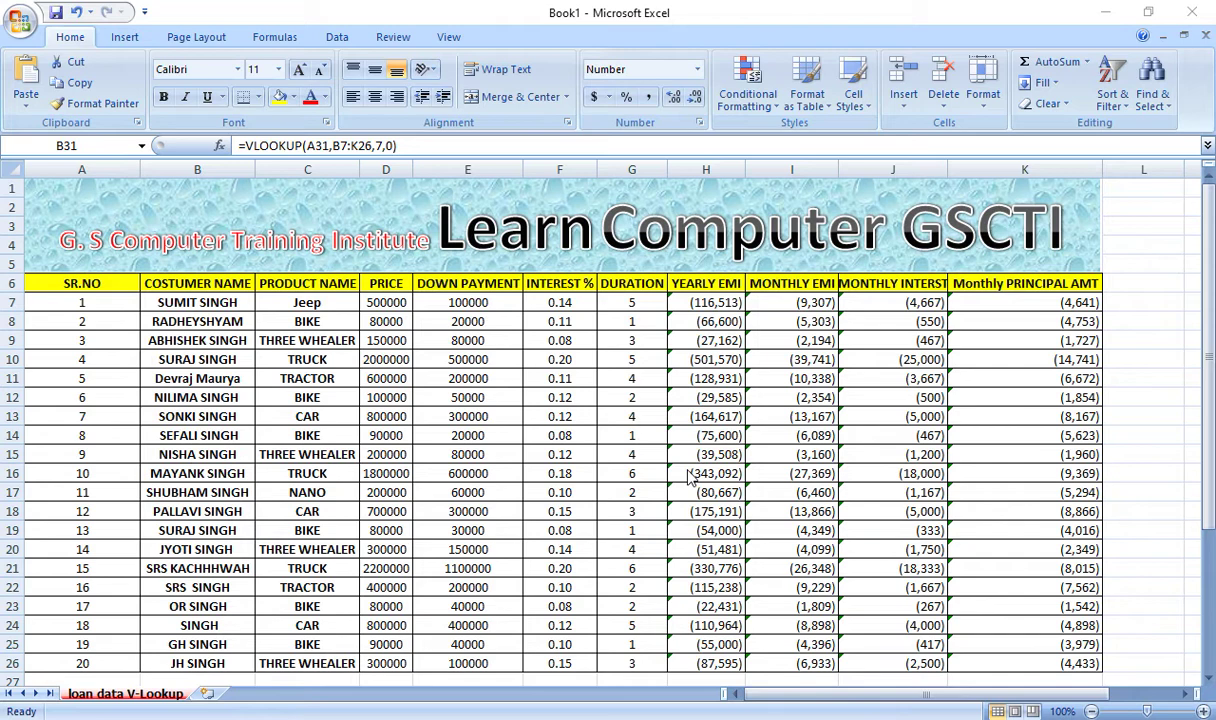
# Delete the yearly EMI lookup in B31 and the returned loan details in C35:K35
pyautogui.scroll(-3, 600, 490)
pyautogui.scroll(-18, 543, 508)
pyautogui.scroll(14, 263, 427)
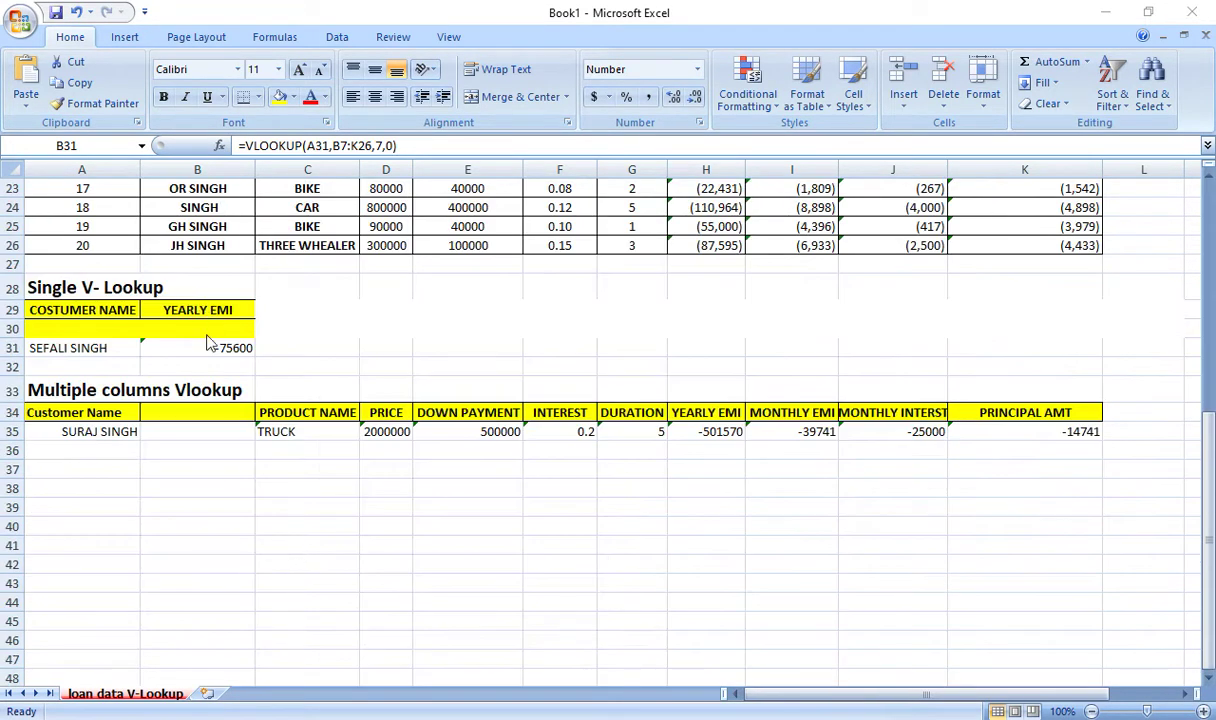
pyautogui.click(203, 346)
pyautogui.press('Delete')
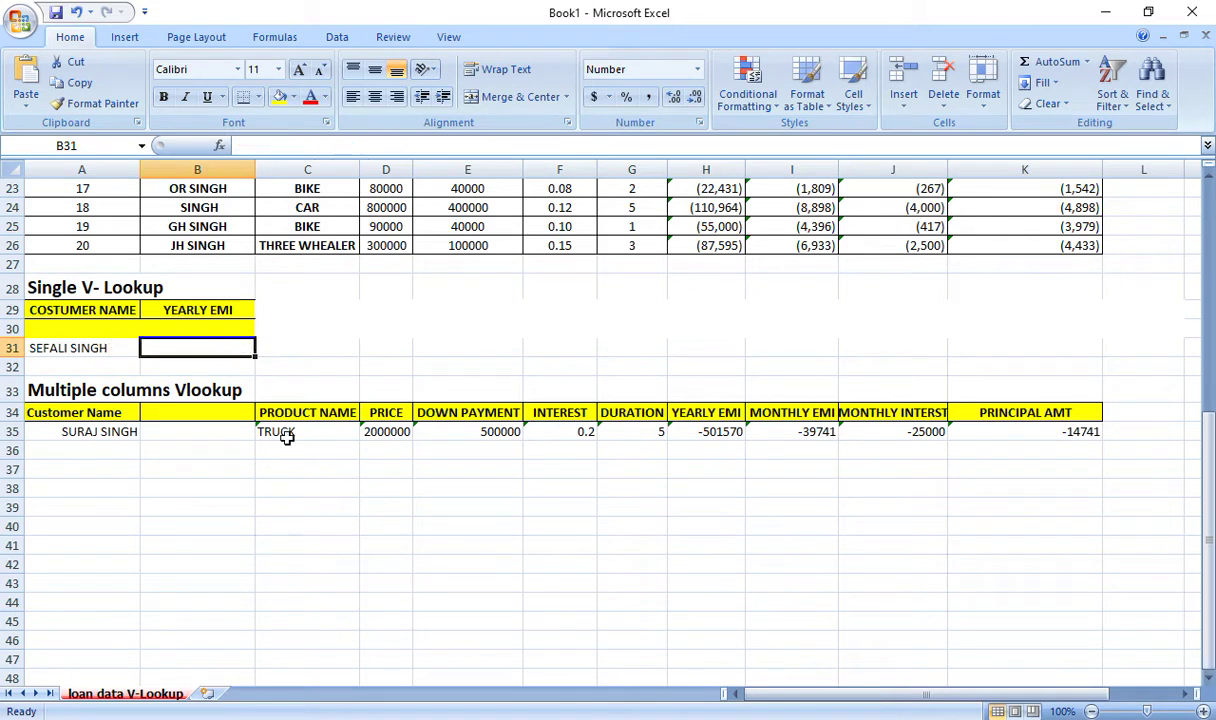
pyautogui.moveTo(265, 429); pyautogui.dragTo(1058, 435)
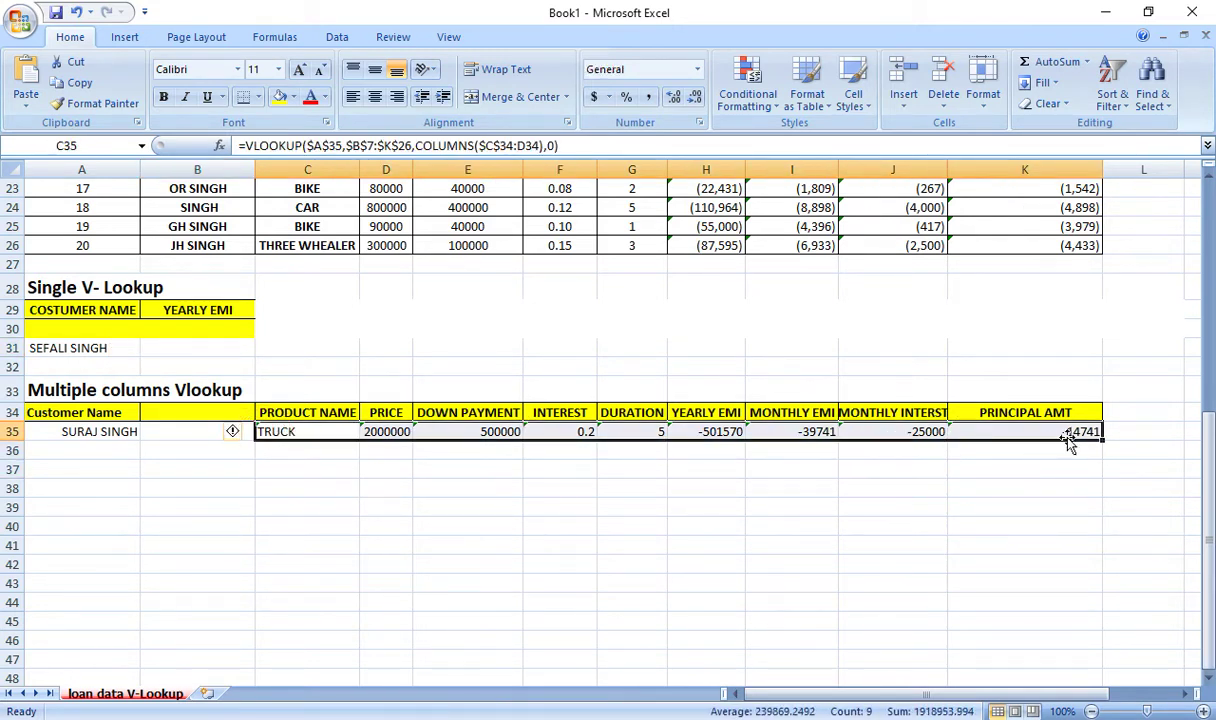
pyautogui.press('Delete')
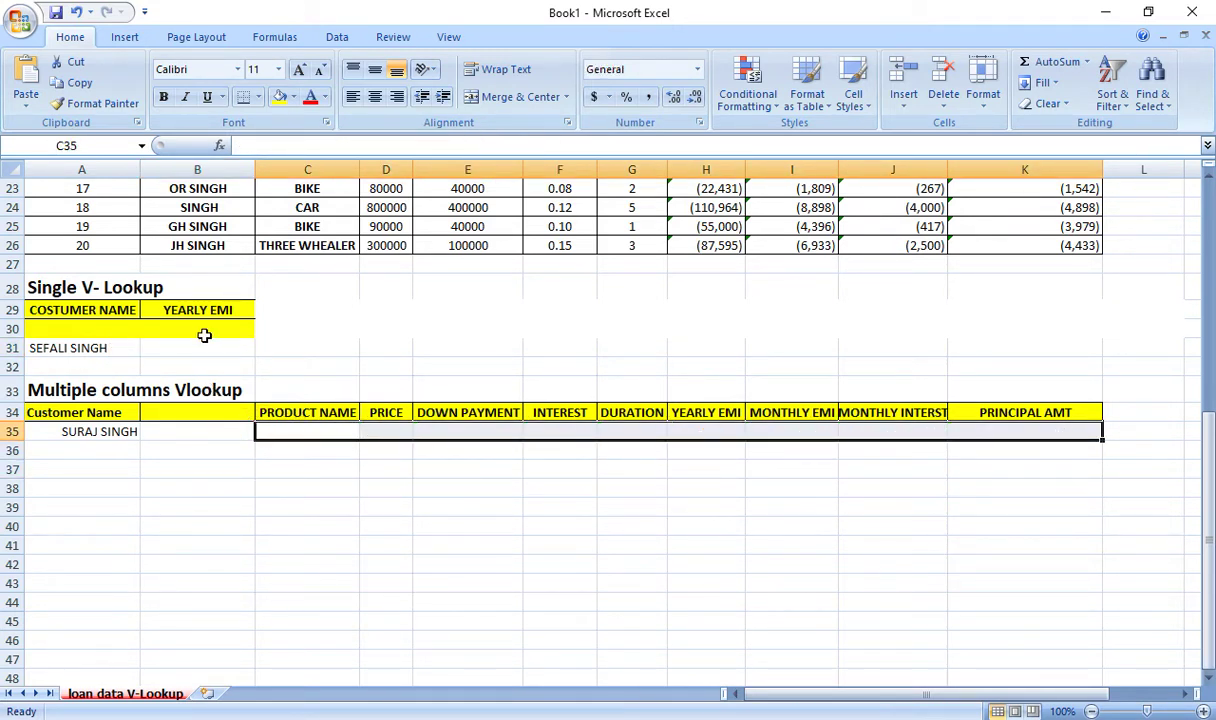
pyautogui.click(183, 347)
pyautogui.scroll(4, 425, 389)
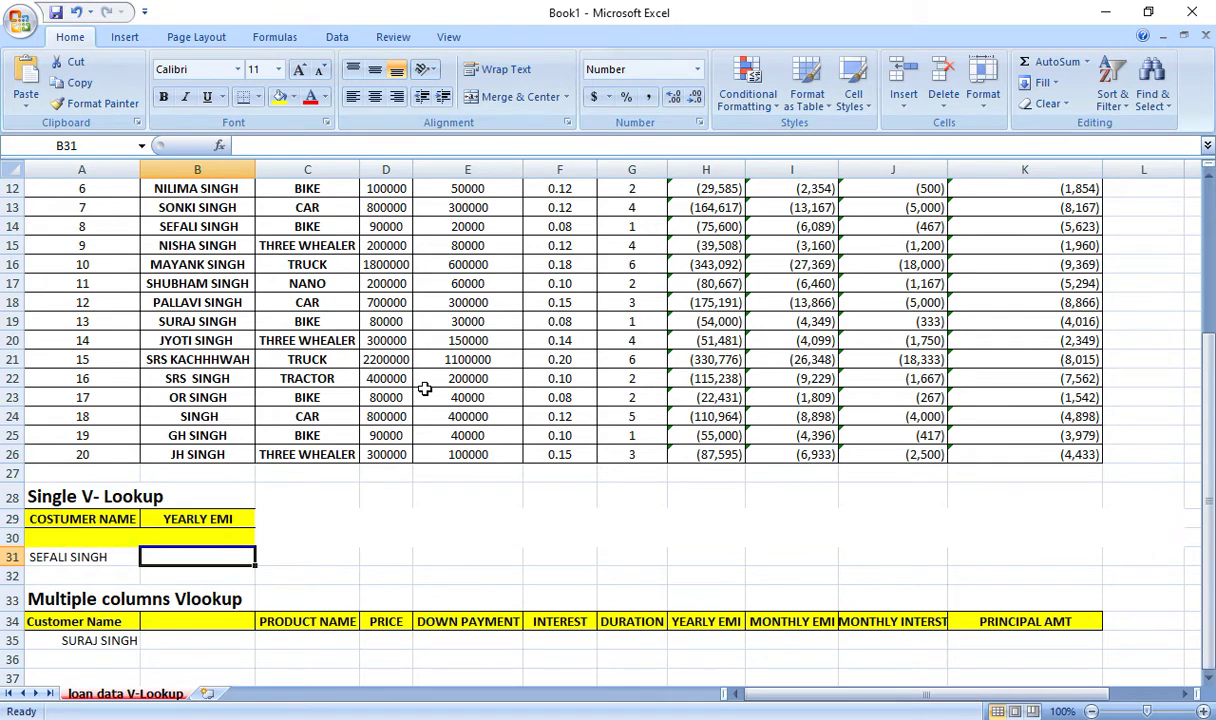
pyautogui.scroll(4, 425, 389)
pyautogui.scroll(-4, 467, 477)
pyautogui.click(72, 557)
# Start a VLOOKUP in B31 using the customer name in A31 as the lookup value
pyautogui.click(182, 559)
pyautogui.write('=vlook')
pyautogui.press('Tab')
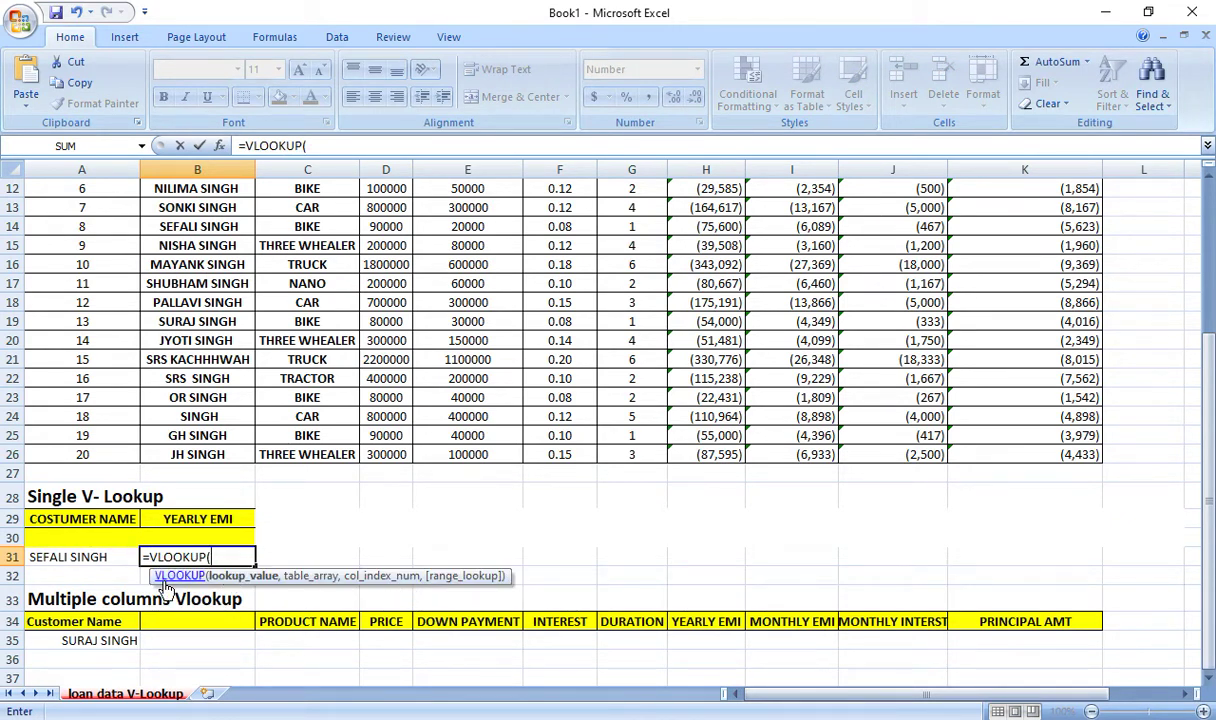
pyautogui.click(116, 563)
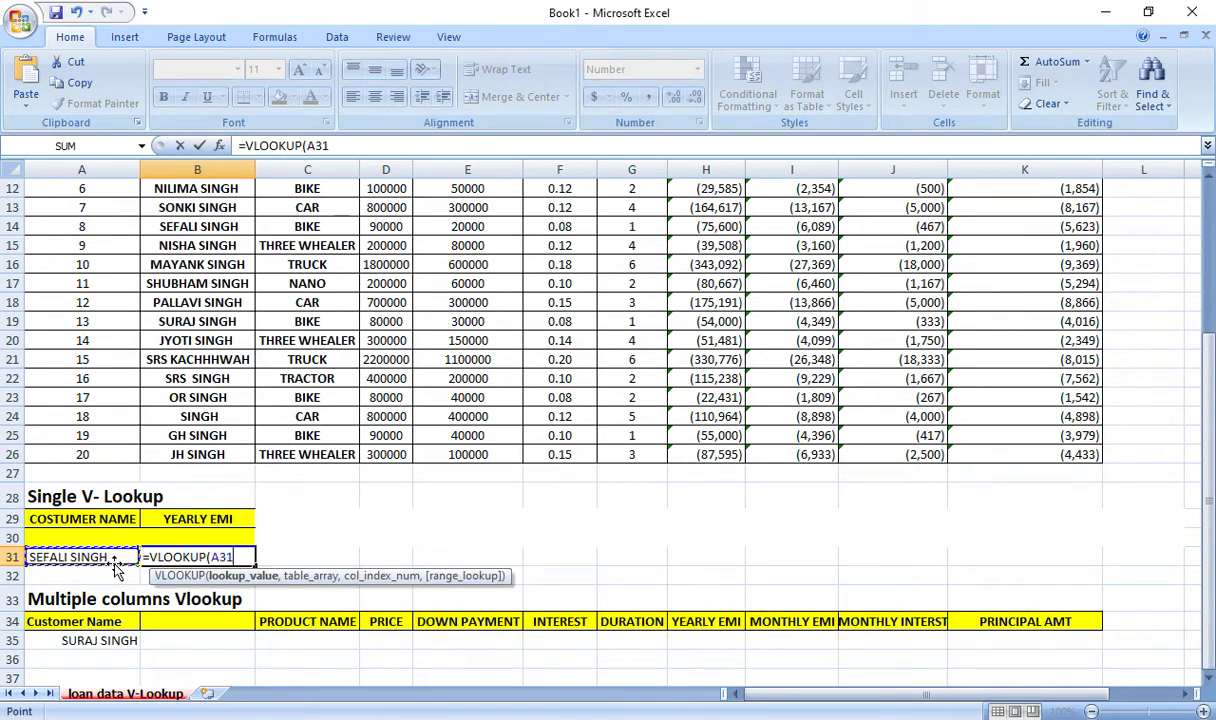
pyautogui.write(',')
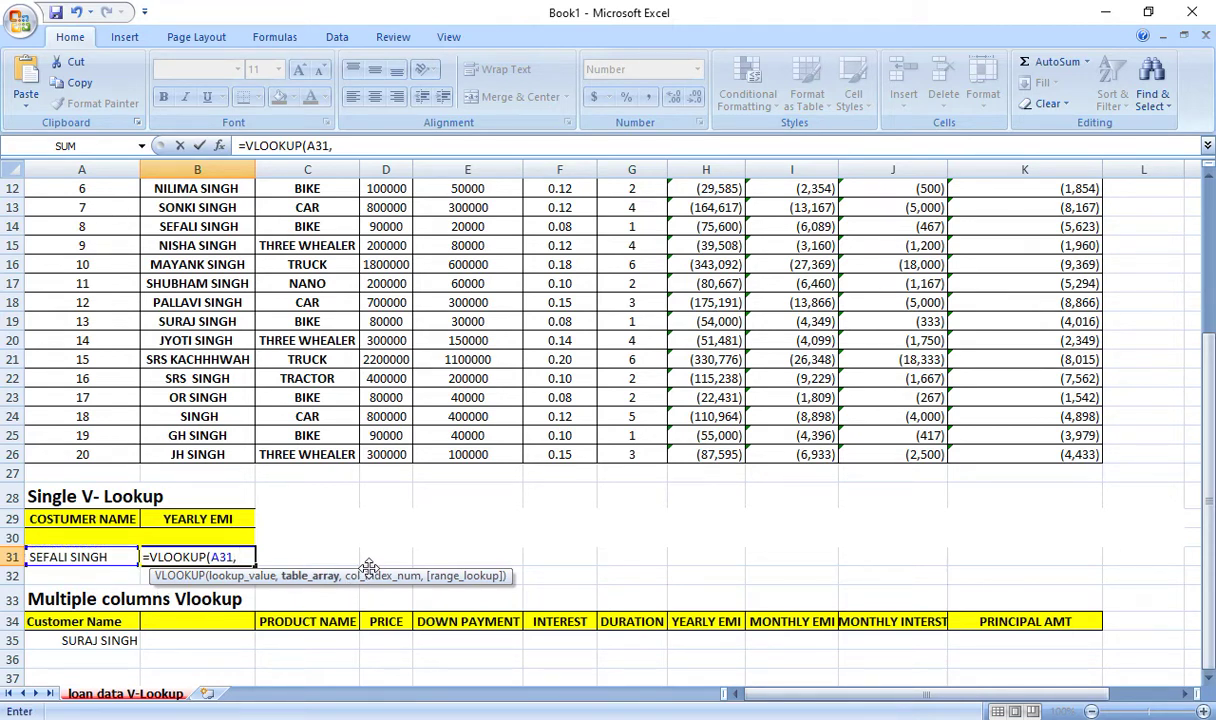
# Set the lookup table argument to the absolute range $B$7:$K$26
pyautogui.moveTo(200, 454); pyautogui.dragTo(386, 454)
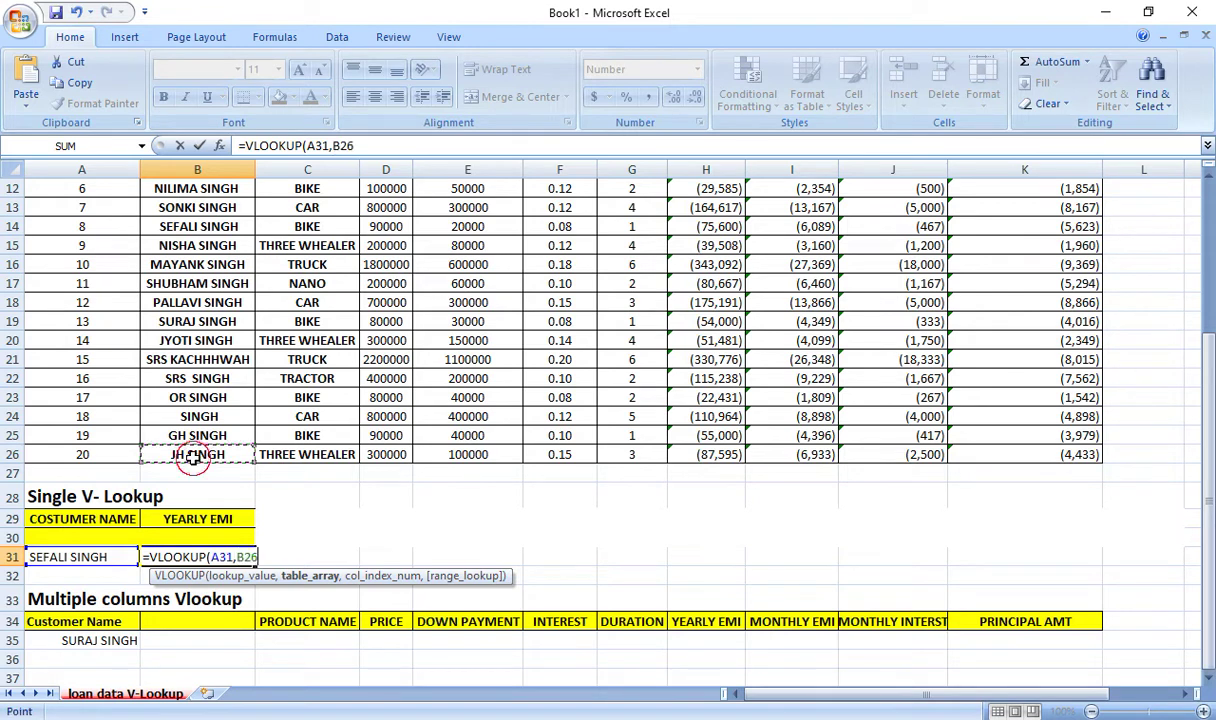
pyautogui.hotkey('shift', 'Right')
pyautogui.hotkey('shift', 'Right')
pyautogui.hotkey('shift', 'Right')
pyautogui.hotkey('shift', 'Right')
pyautogui.hotkey('shift', 'Right')
pyautogui.hotkey('shift', 'Right')
pyautogui.hotkey('shift', 'Right')
pyautogui.hotkey('shift', 'Up')
pyautogui.hotkey('shift', 'Up')
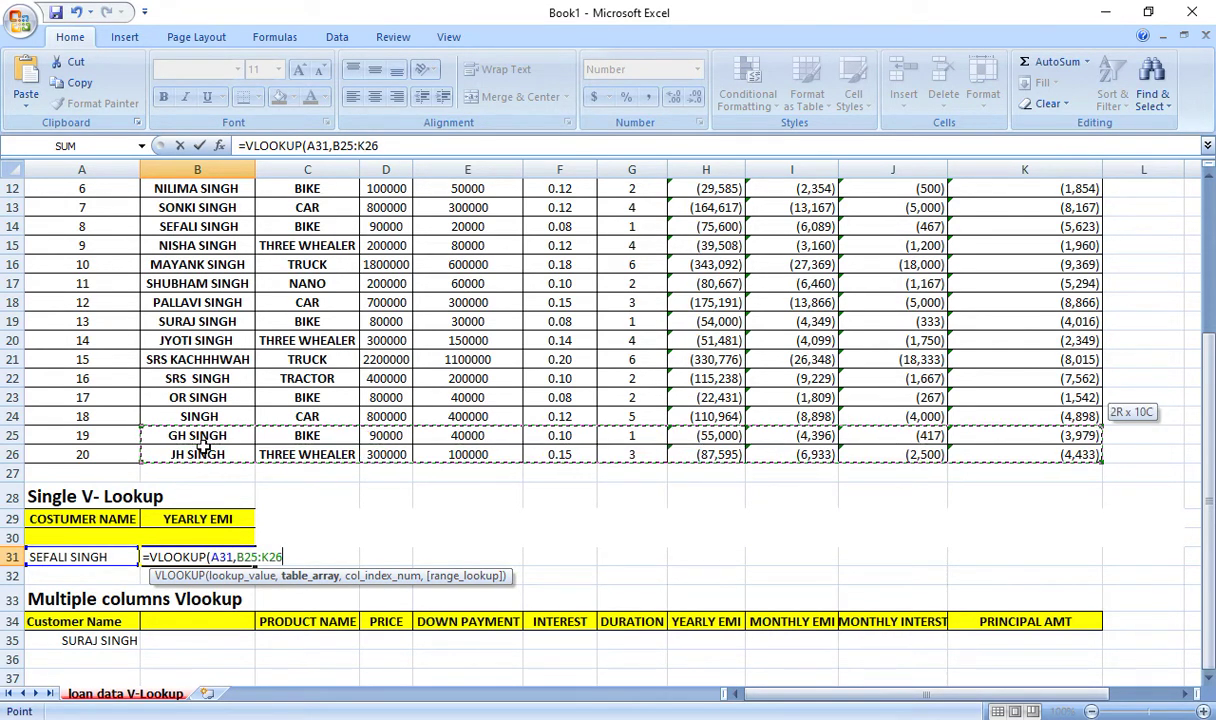
pyautogui.hotkey('shift', 'Up')
pyautogui.hotkey('shift', 'Up')
pyautogui.hotkey('shift', 'Up')
pyautogui.hotkey('shift', 'Up')
pyautogui.hotkey('shift', 'Up')
pyautogui.hotkey('shift', 'Up')
pyautogui.hotkey('shift', 'Up')
pyautogui.hotkey('shift', 'Up')
pyautogui.hotkey('shift', 'Up')
pyautogui.scroll(2, 203, 447)
pyautogui.hotkey('shift', 'Left')
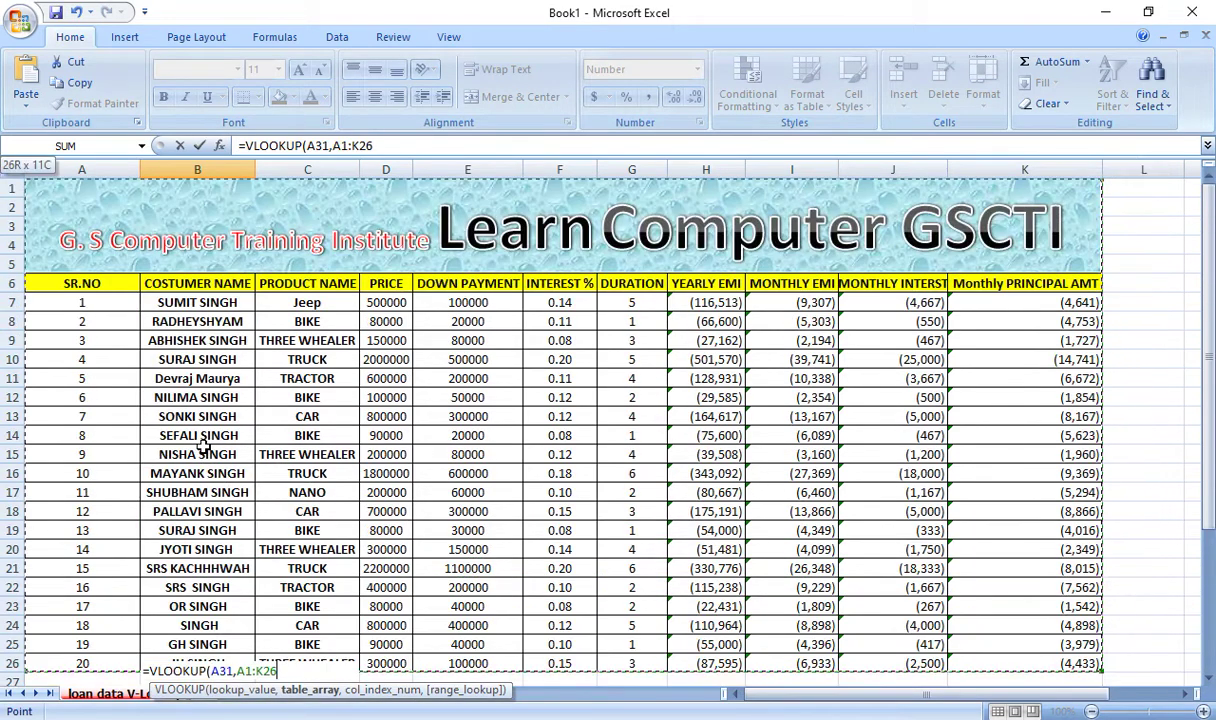
pyautogui.hotkey('shift', 'Right')
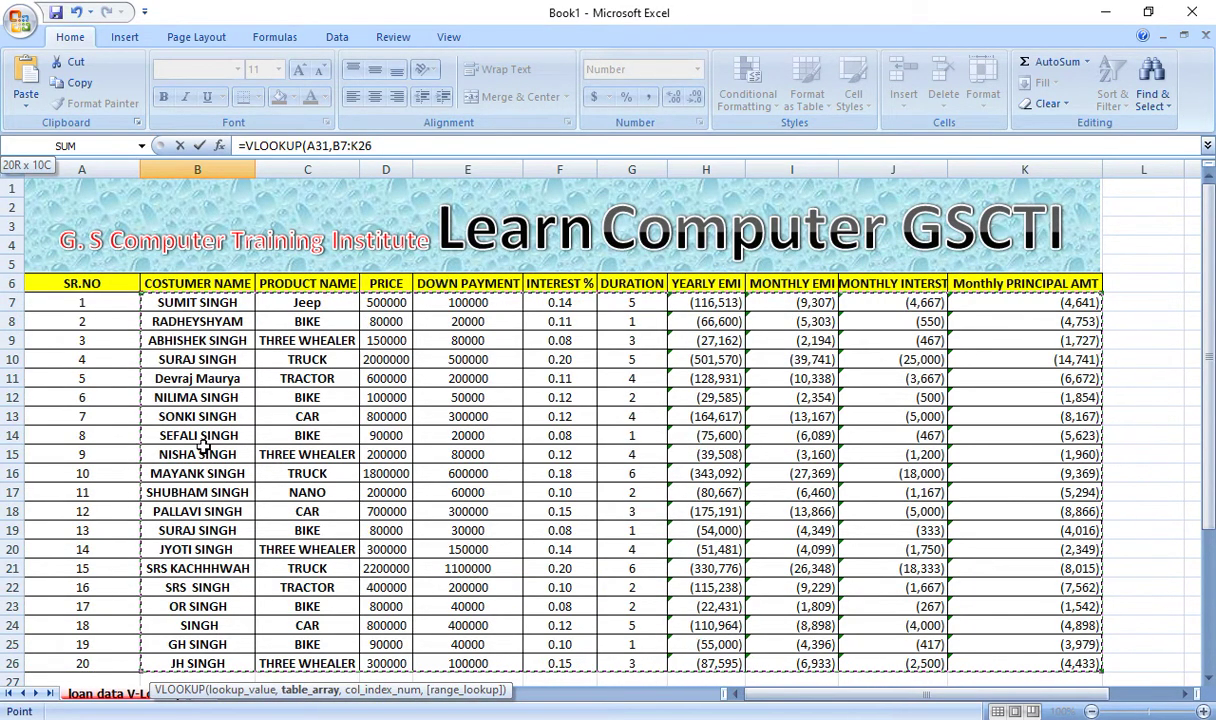
pyautogui.press('F4')
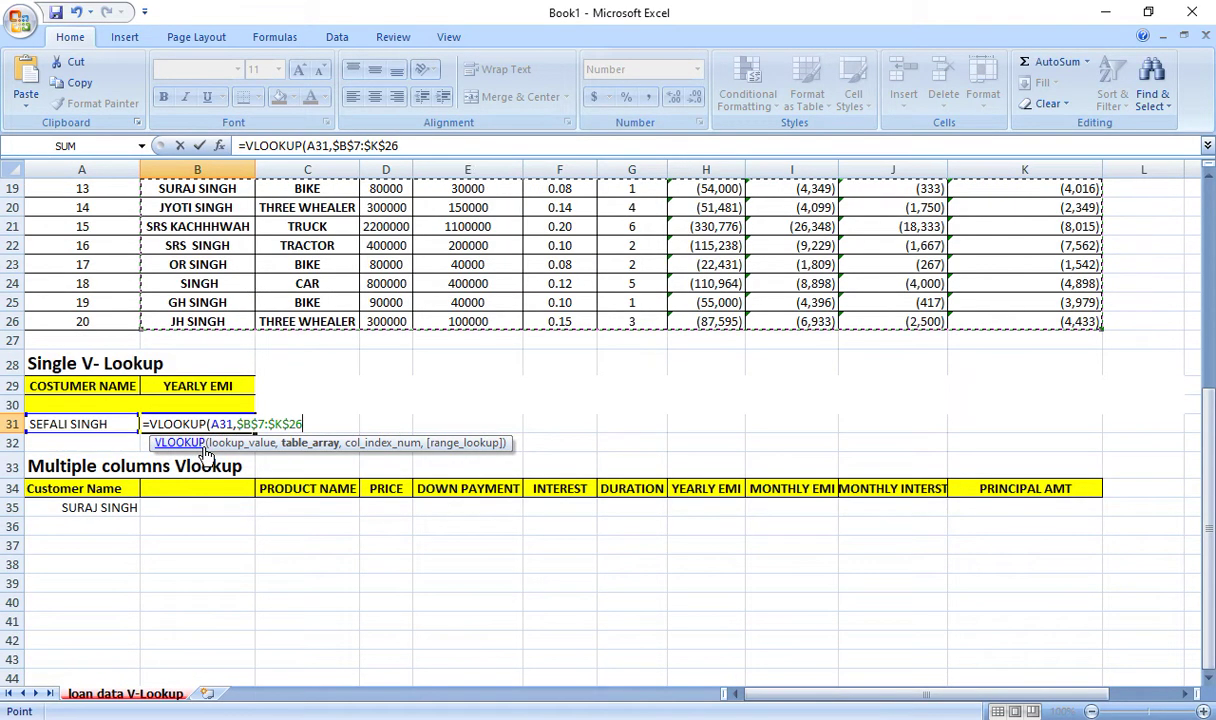
# Add column index 7 and commit =VLOOKUP(A31,$B$7:$K$26,7), which returns #N/A
pyautogui.write(',')
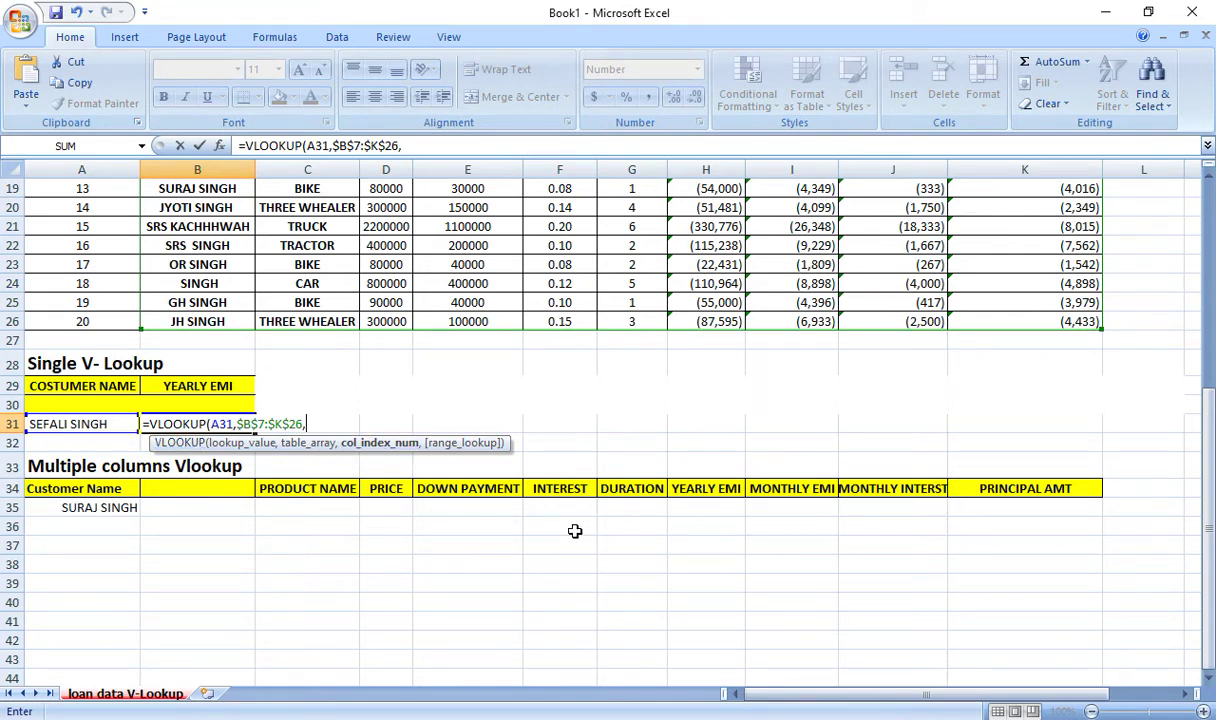
pyautogui.scroll(6, 575, 531)
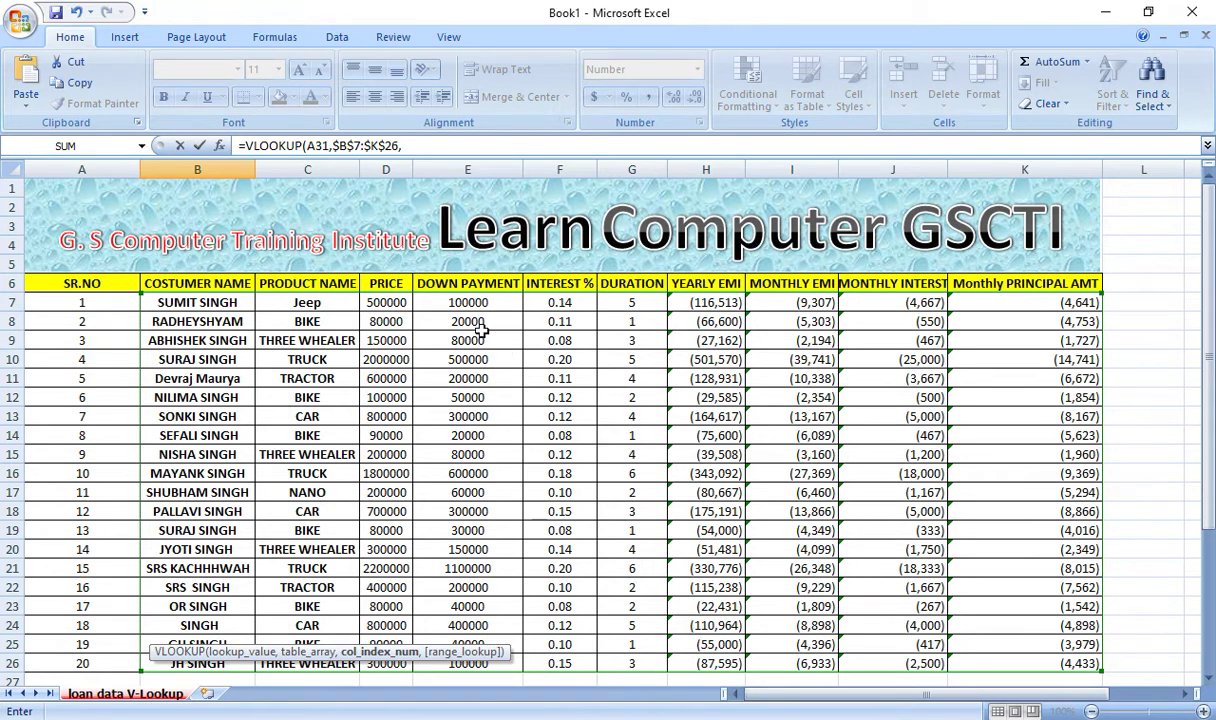
pyautogui.click(429, 147)
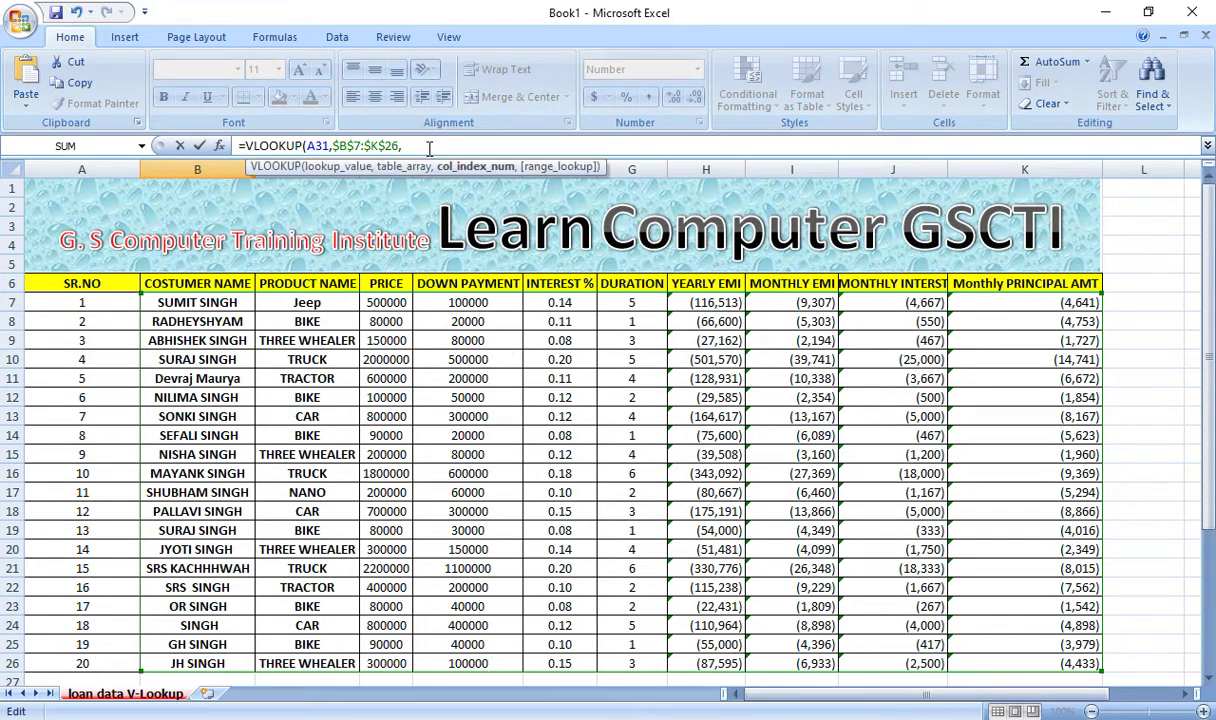
pyautogui.write('7')
pyautogui.write(')')
pyautogui.press('Return')
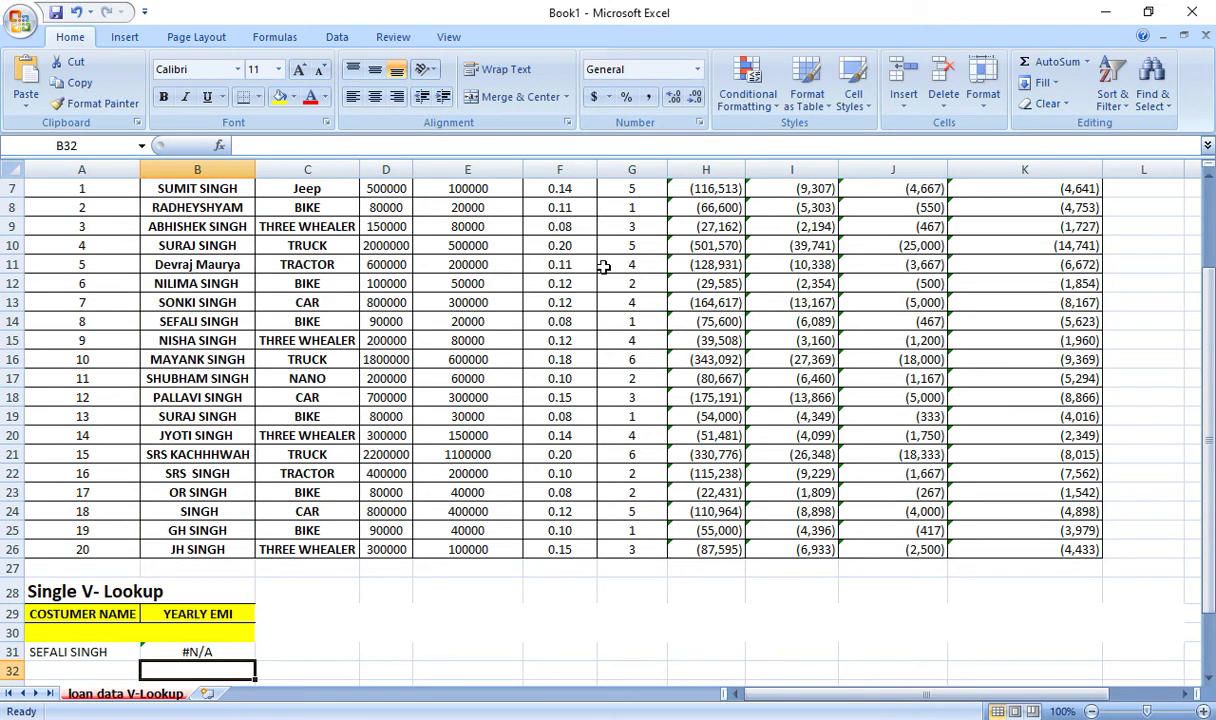
# Append exact match 0 so B31 reads =VLOOKUP(A31,$B$7:$K$26,7,0) and returns -75600
pyautogui.click(232, 652)
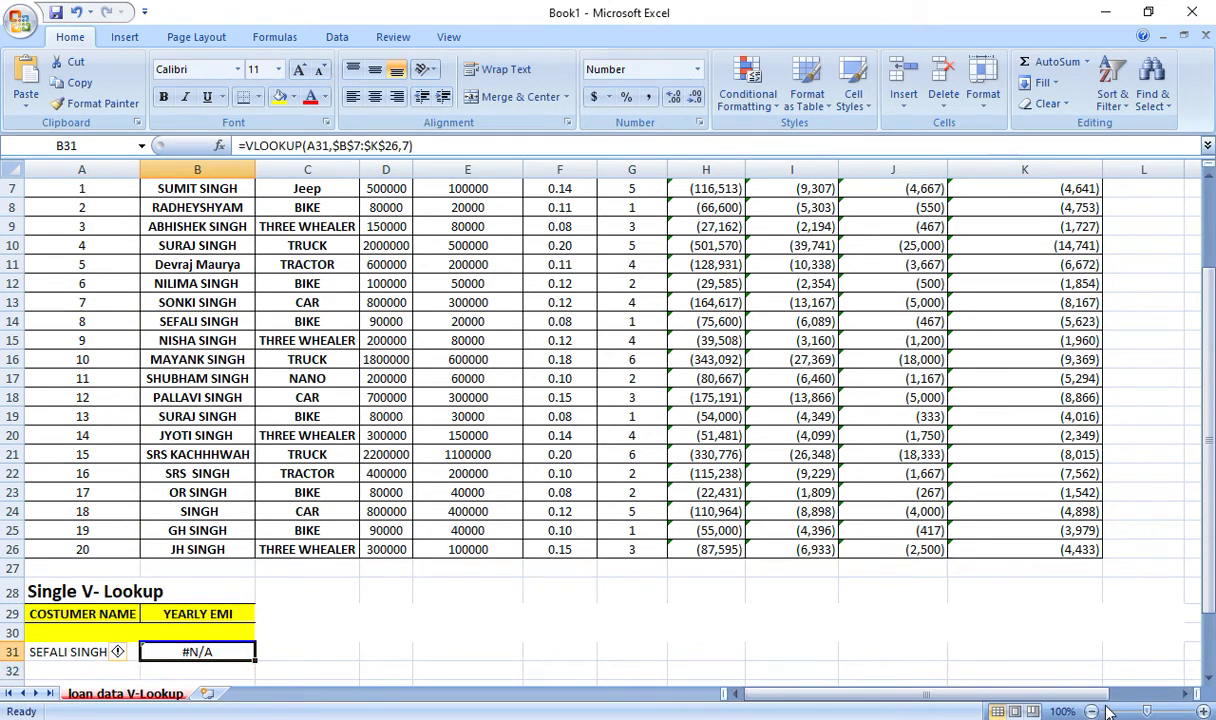
pyautogui.scroll(-2, 1056, 674)
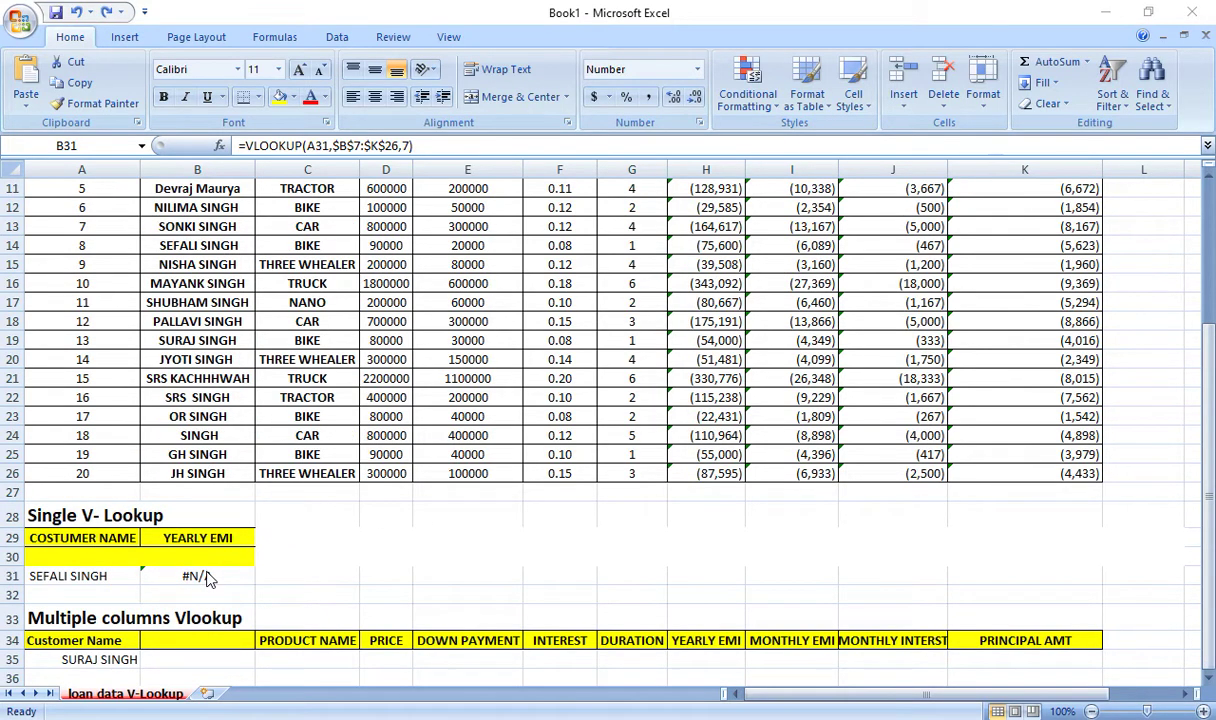
pyautogui.click(198, 575)
pyautogui.press('F2')
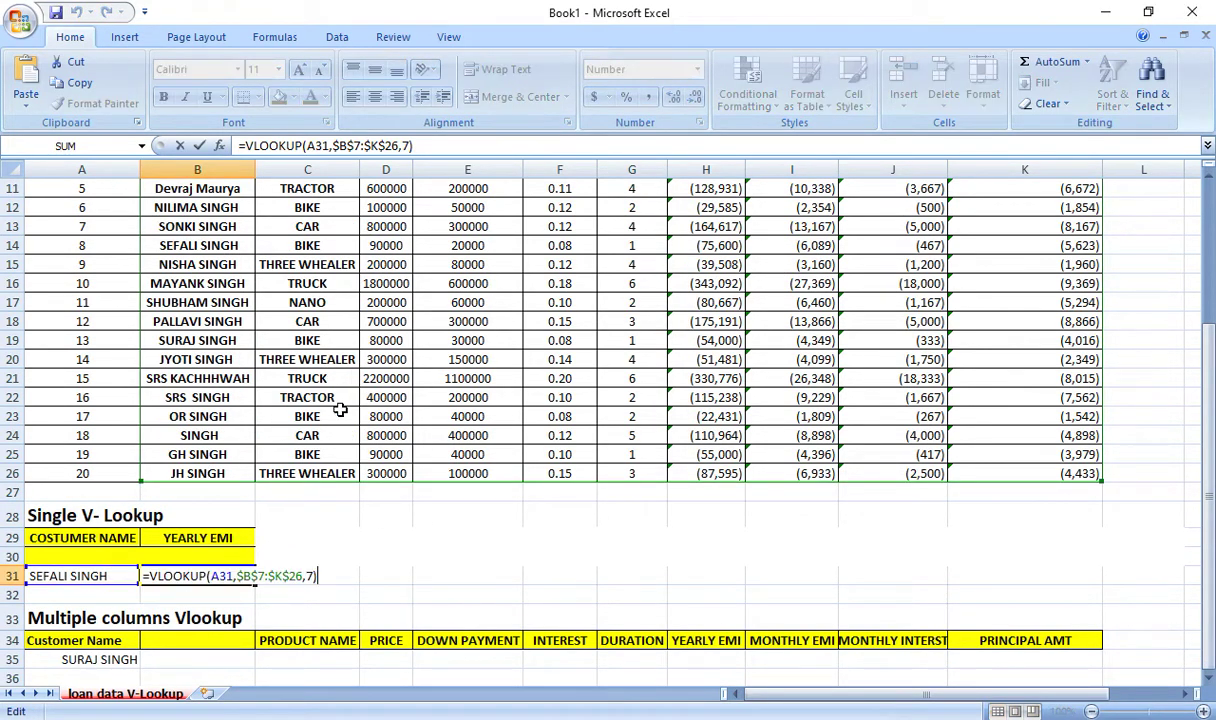
pyautogui.click(407, 145)
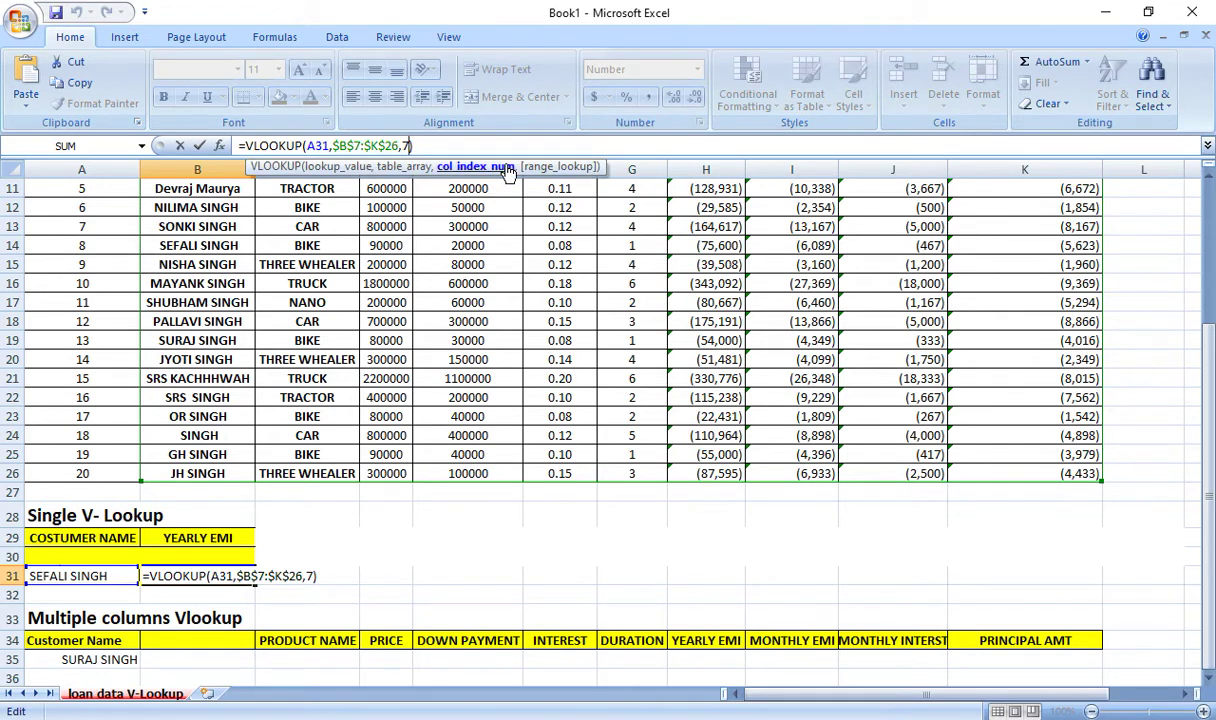
pyautogui.write(',')
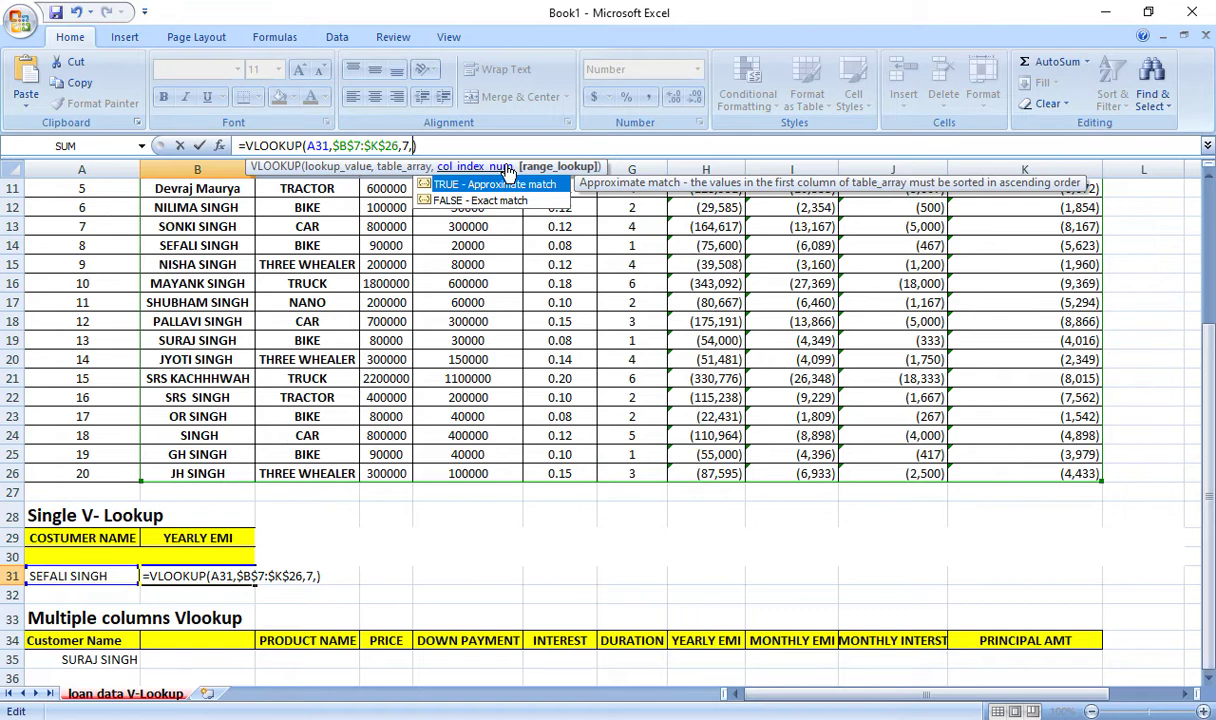
pyautogui.write('0')
pyautogui.press('Escape')
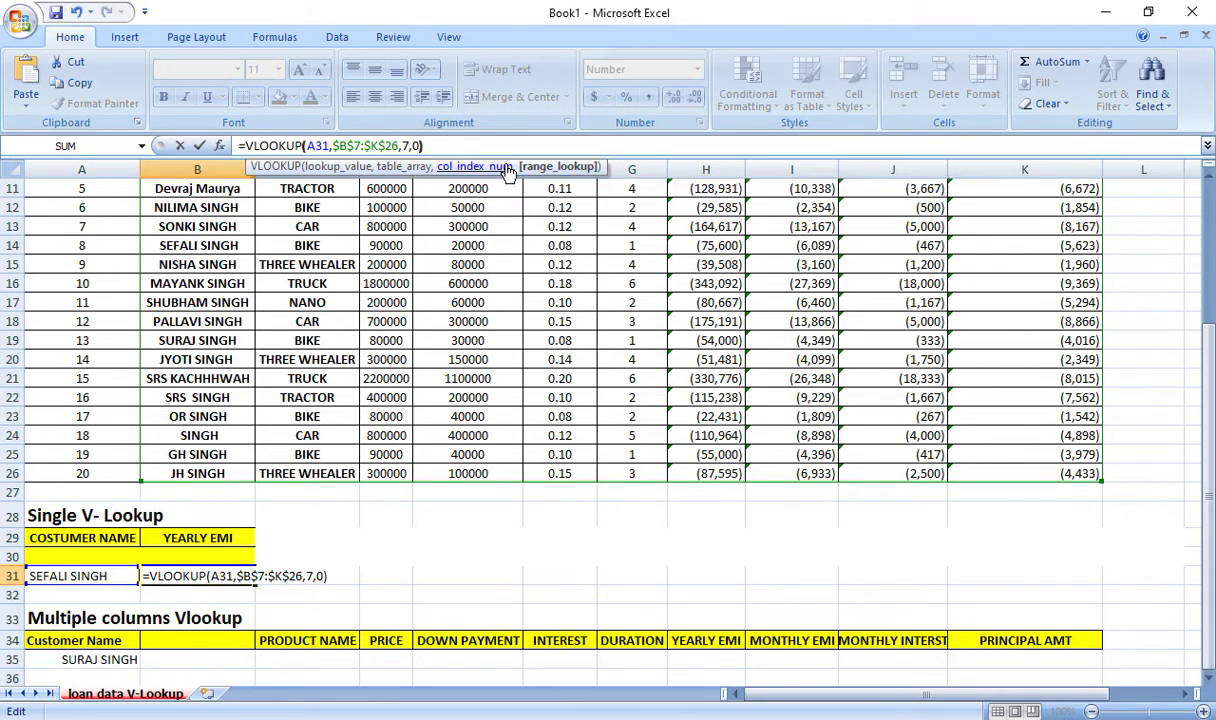
pyautogui.press('Return')
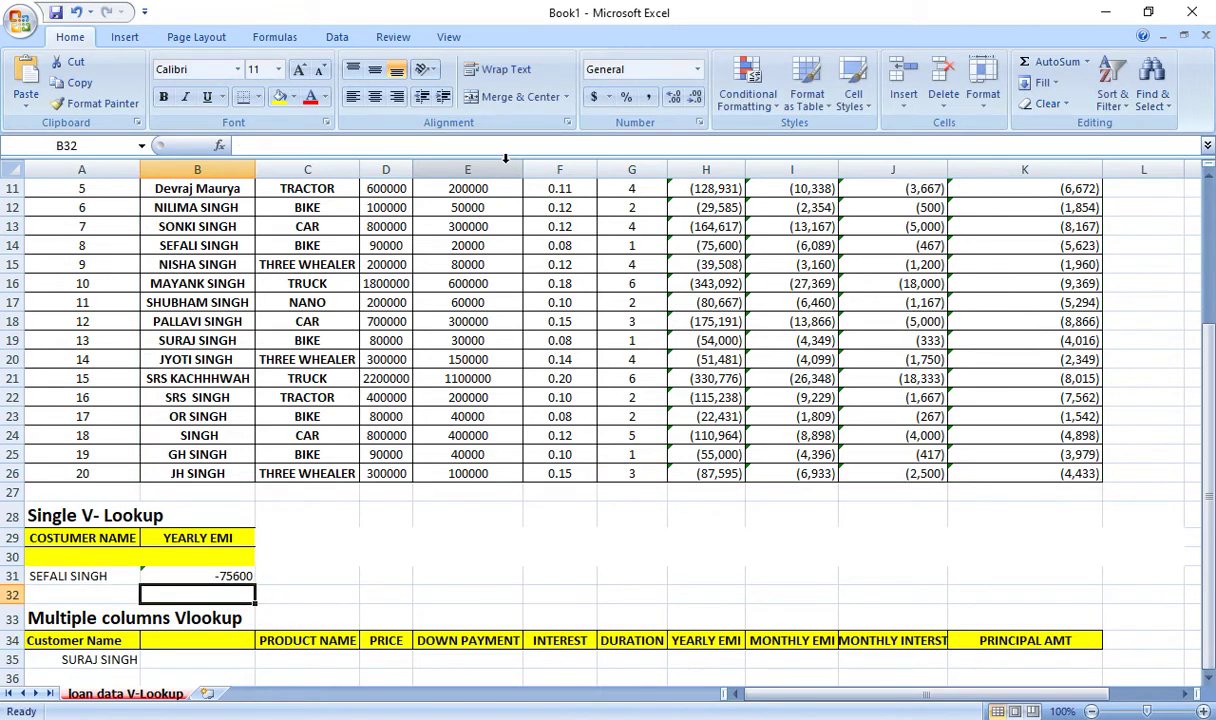
# Confirm B31's -75600 matches the customer's yearly EMI in H14, then select C35
pyautogui.click(70, 575)
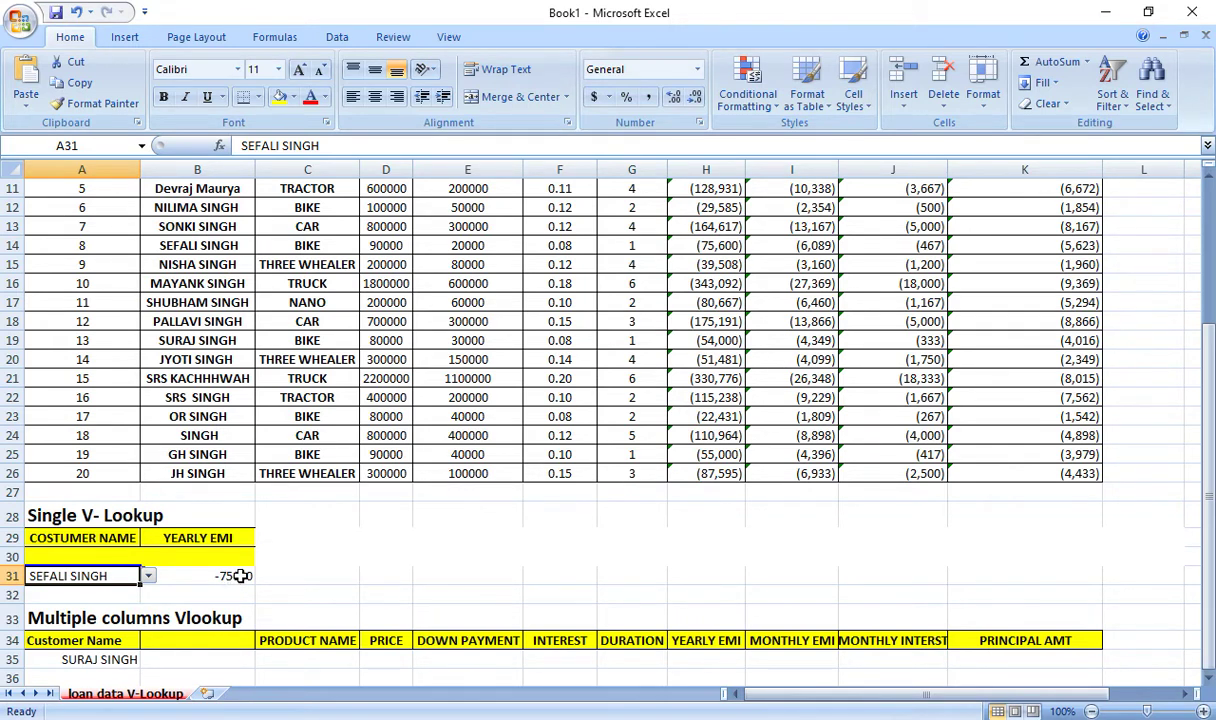
pyautogui.click(192, 241)
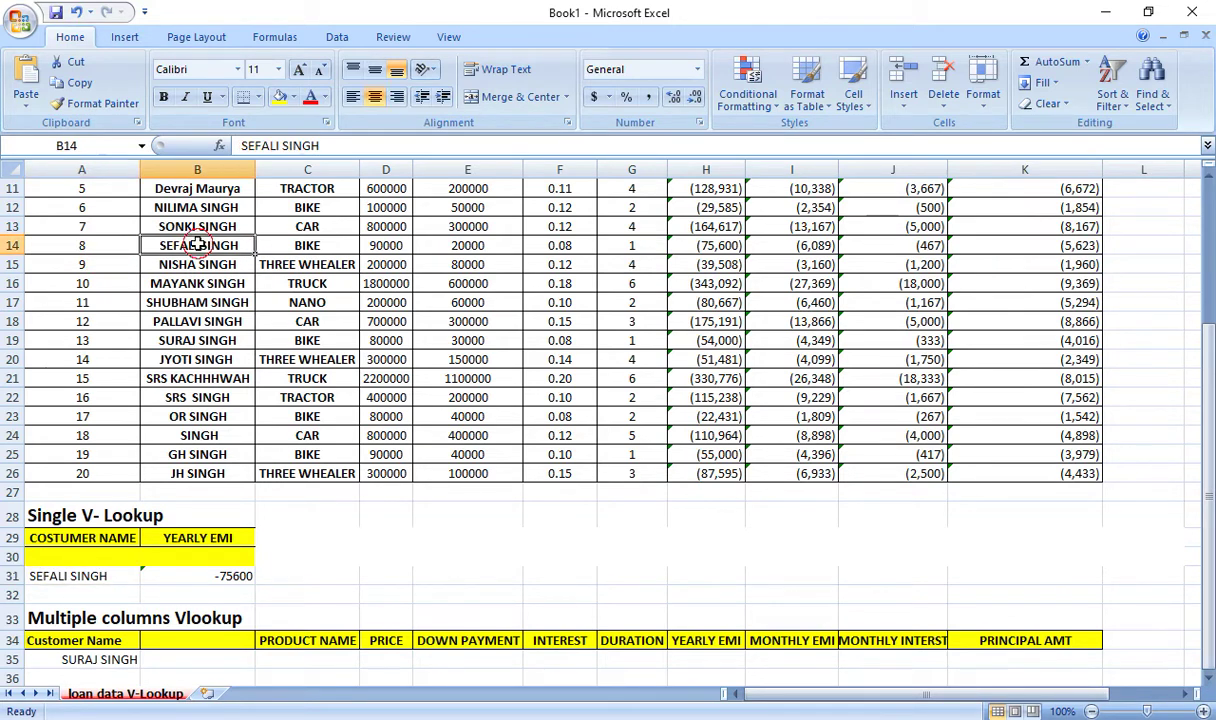
pyautogui.press('Right')
pyautogui.press('Right')
pyautogui.press('Right')
pyautogui.press('Right')
pyautogui.press('Right')
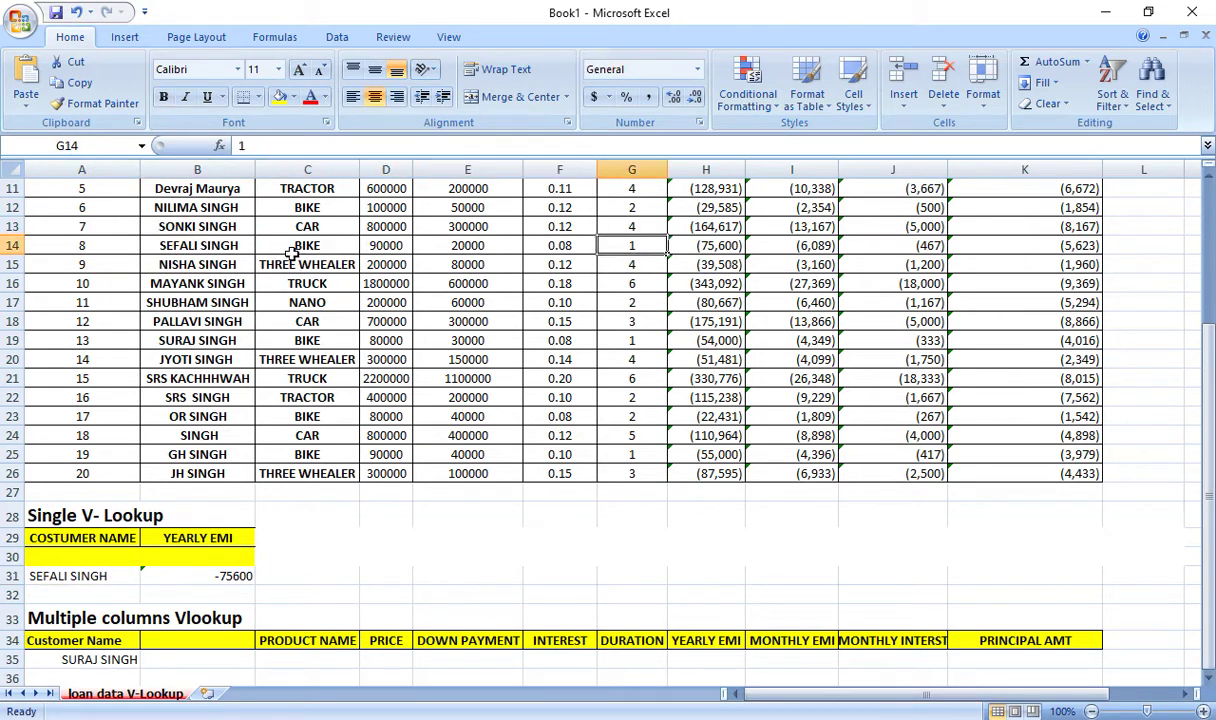
pyautogui.press('Right')
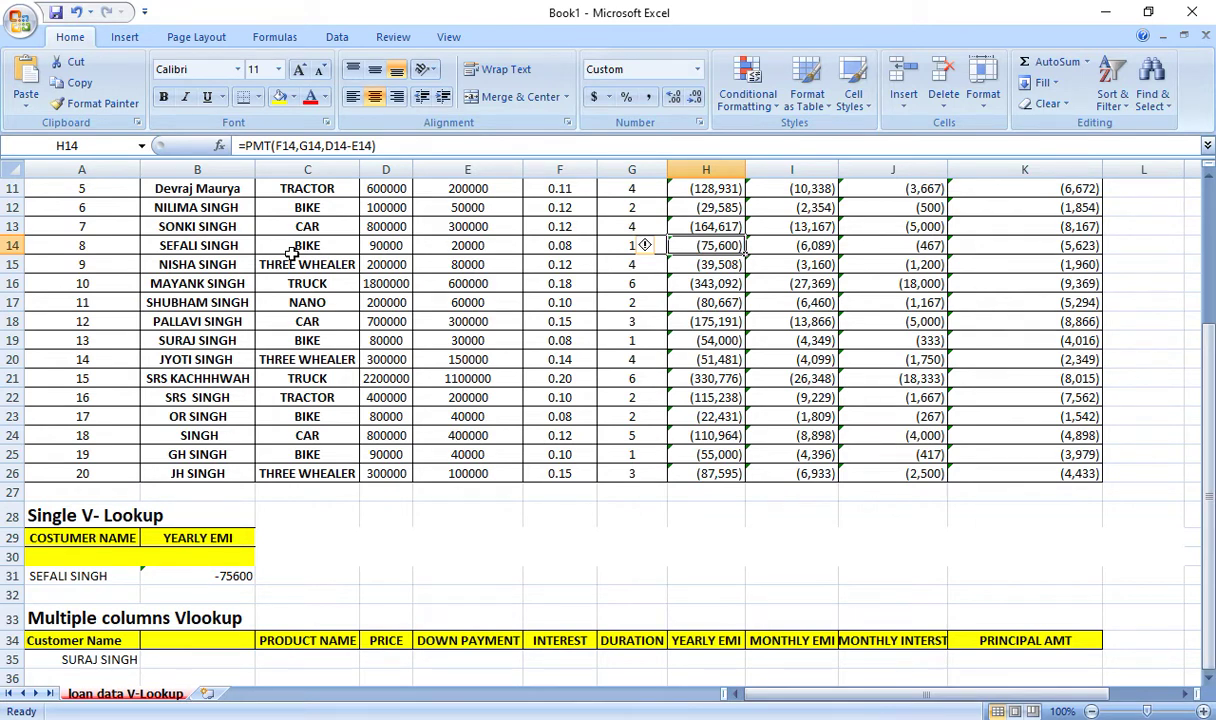
pyautogui.scroll(-4, 333, 320)
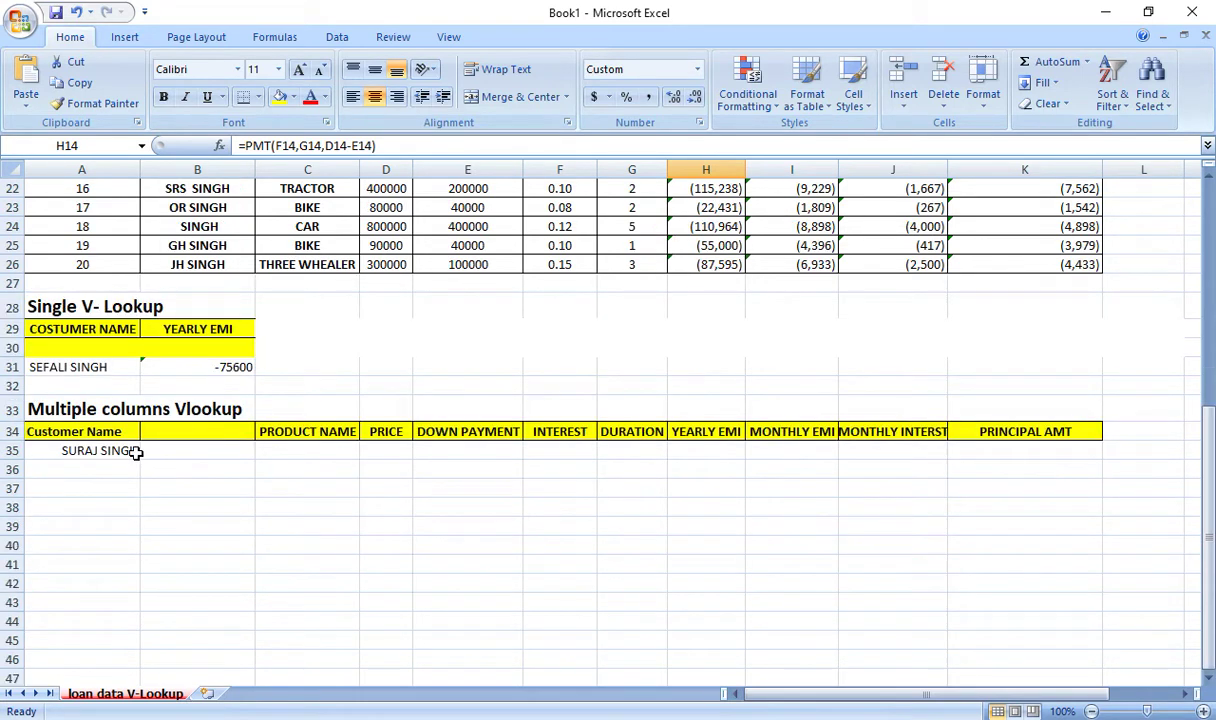
pyautogui.click(262, 450)
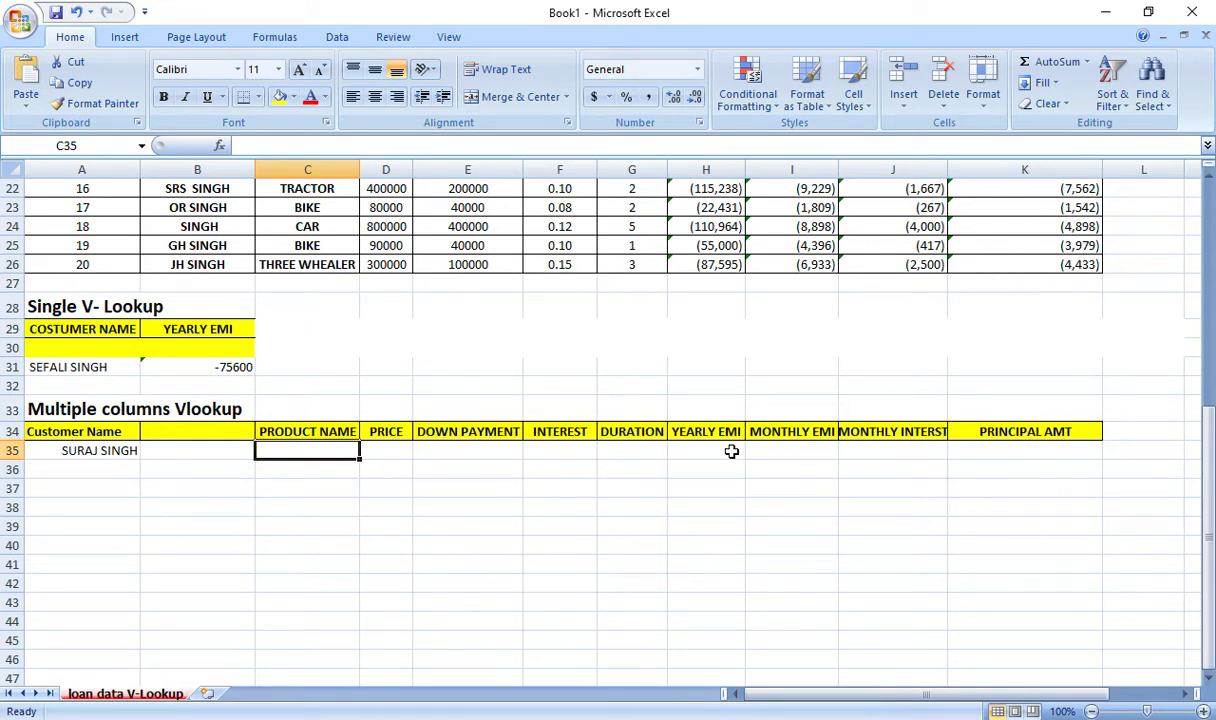
# Select C35:K35 and start a VLOOKUP with $A$35 as the lookup value
pyautogui.hotkey('shift', 'Right')
pyautogui.hotkey('shift', 'Right')
pyautogui.hotkey('shift', 'Right')
pyautogui.hotkey('shift', 'Right')
pyautogui.hotkey('shift', 'Right')
pyautogui.hotkey('shift', 'Right')
pyautogui.hotkey('shift', 'Right')
pyautogui.hotkey('shift', 'Right')
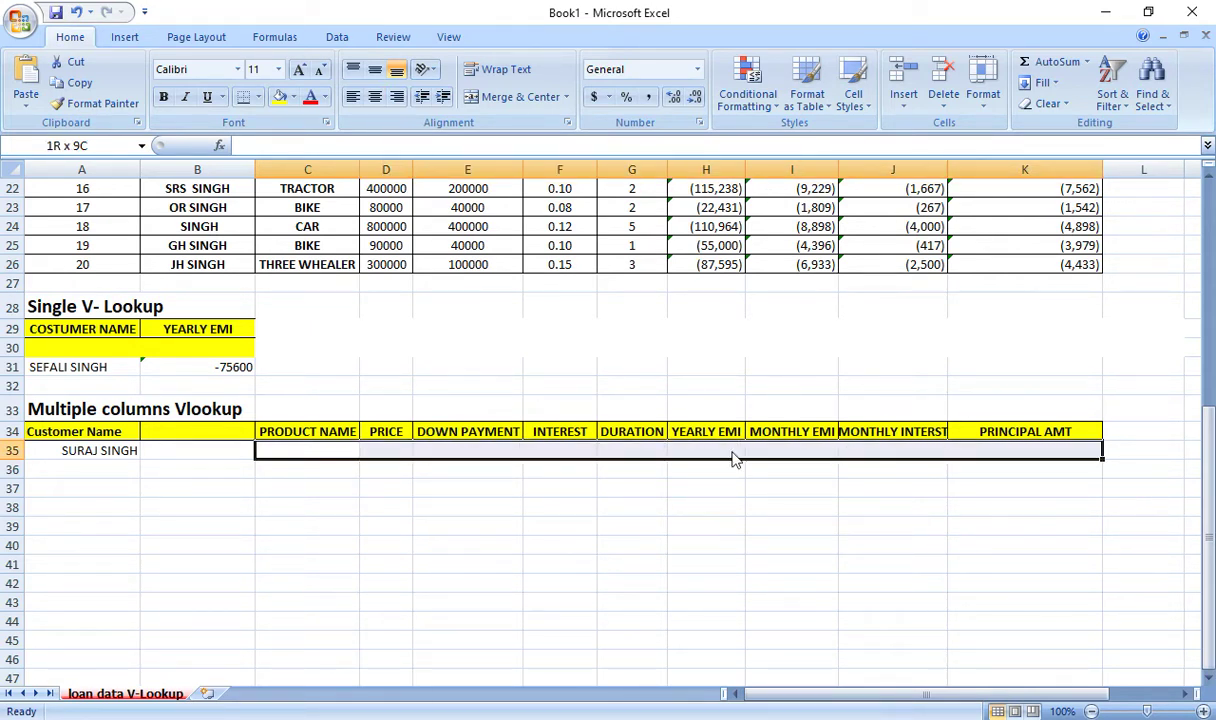
pyautogui.moveTo(735, 458); pyautogui.dragTo(731, 451)
pyautogui.write('=')
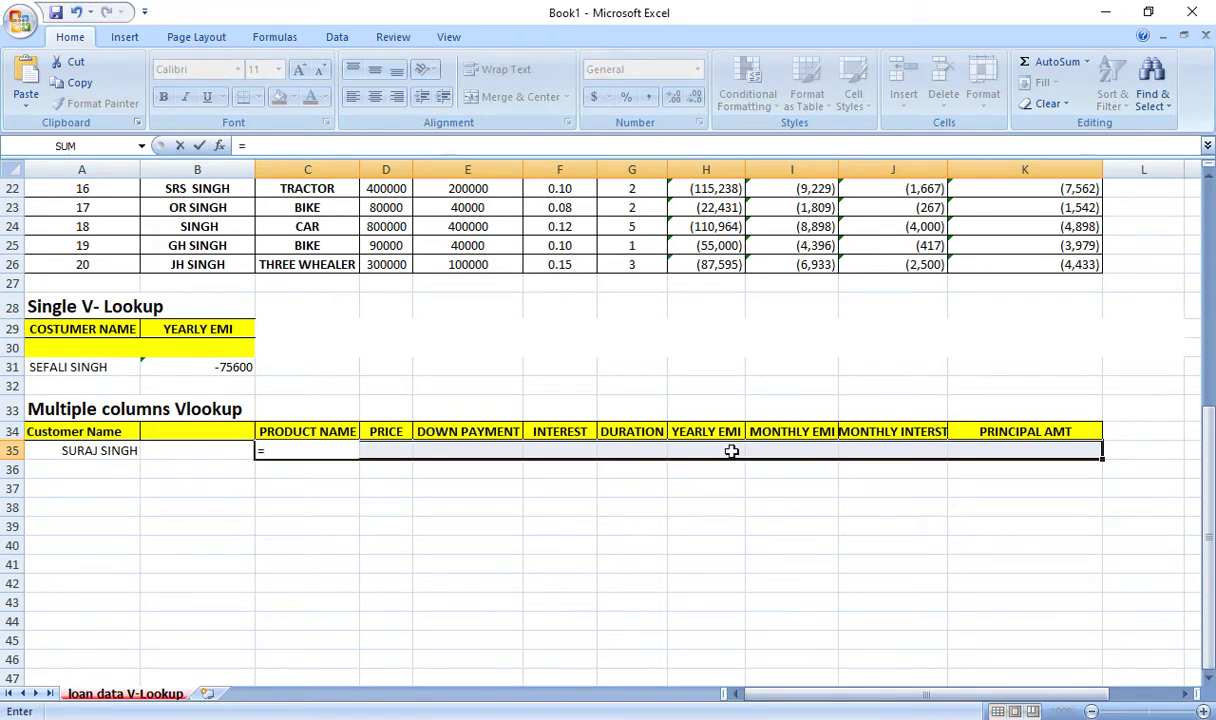
pyautogui.write('vloo')
pyautogui.press('Tab')
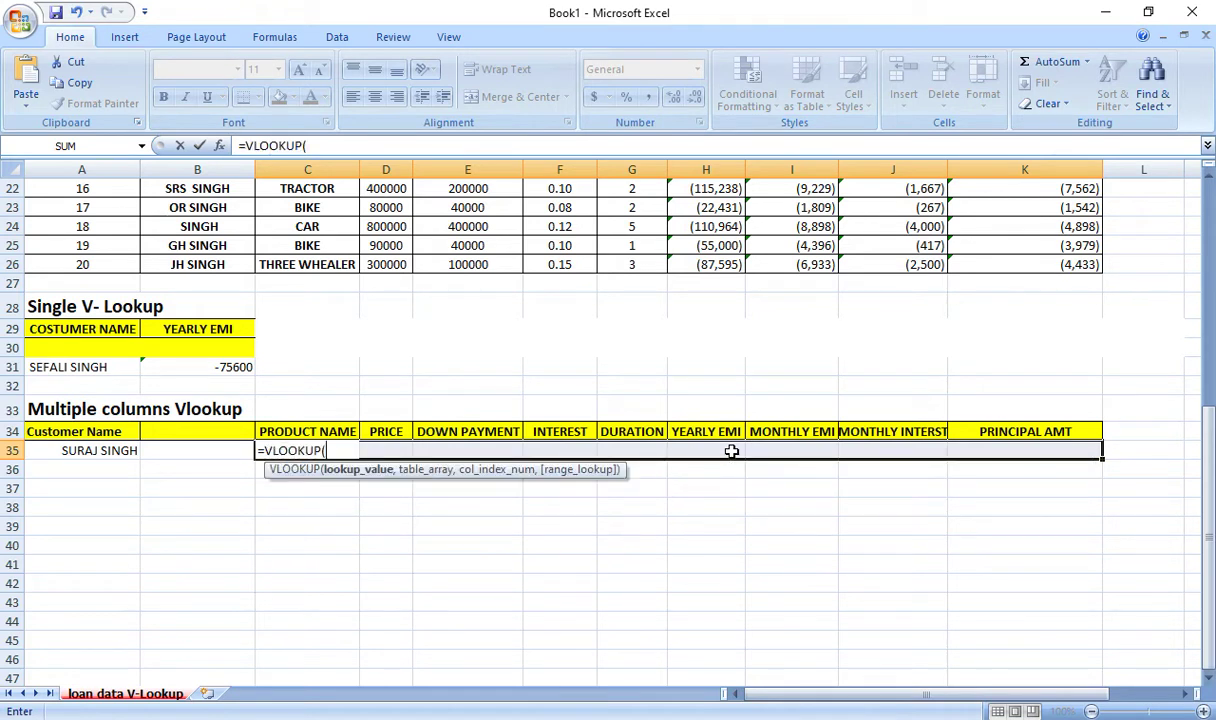
pyautogui.click(110, 450)
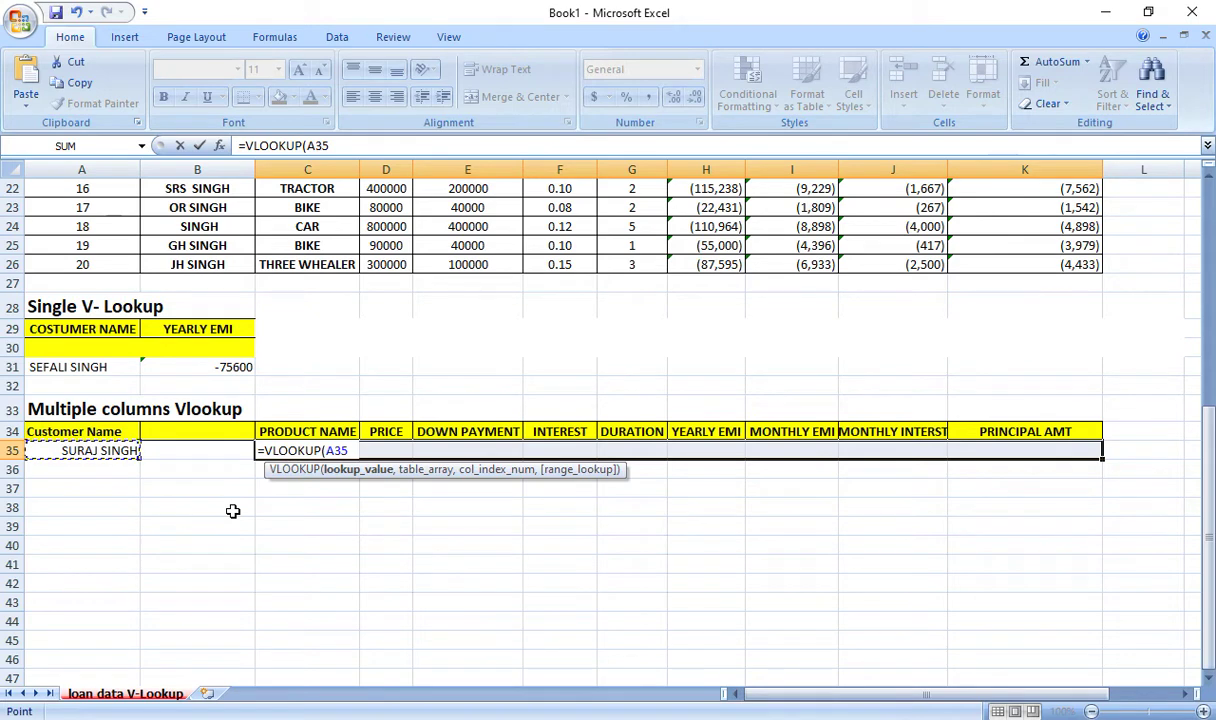
pyautogui.press('F4')
pyautogui.write('$A$35,')
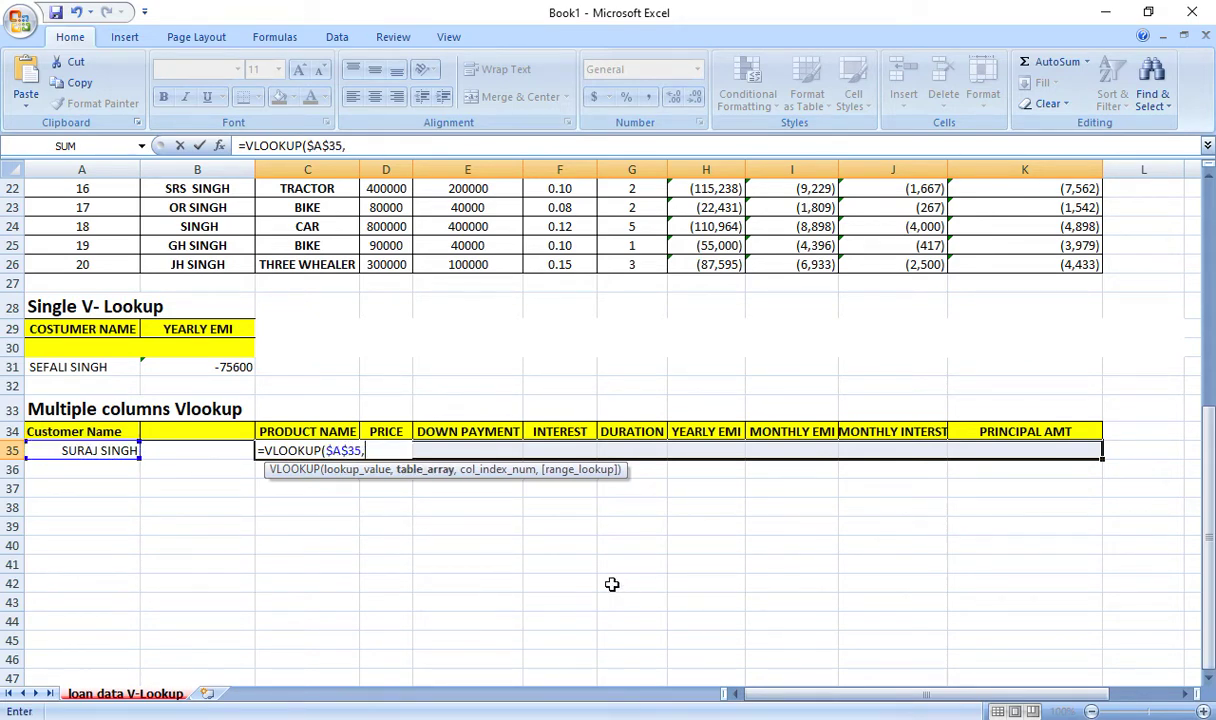
# Set the table range to absolute $B$6:$K$26 and begin the column-index argument
pyautogui.scroll(7, 612, 584)
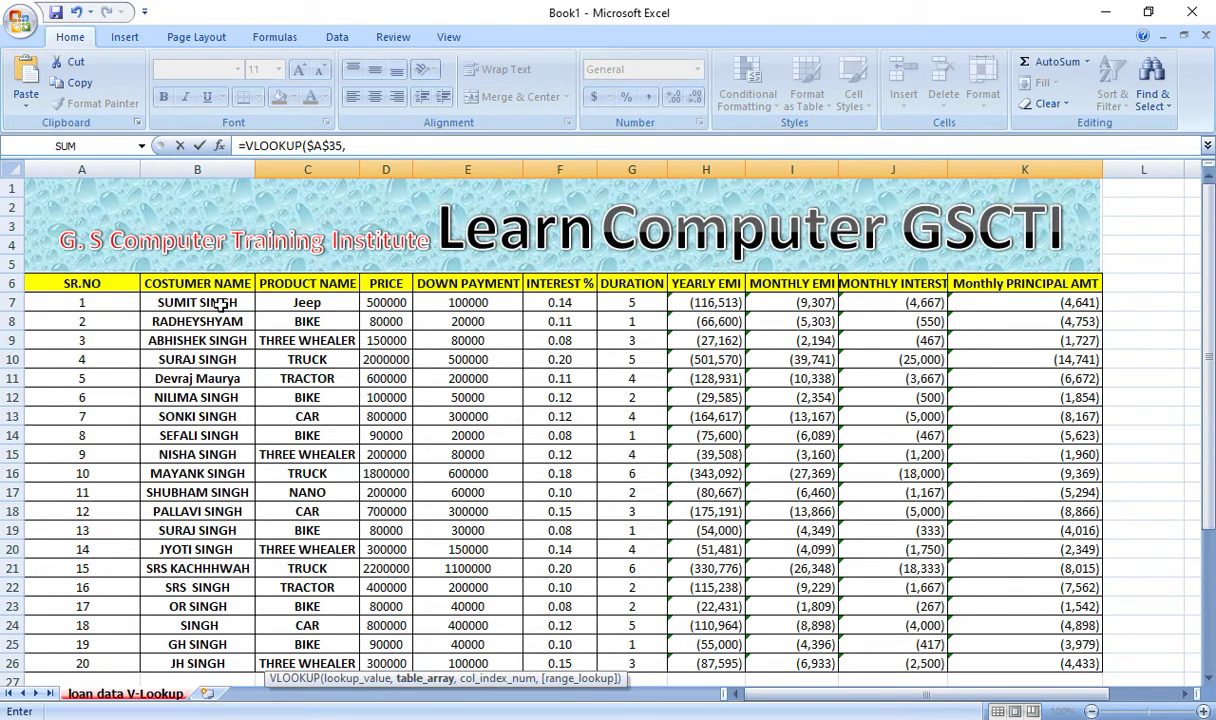
pyautogui.moveTo(176, 283); pyautogui.dragTo(268, 313)
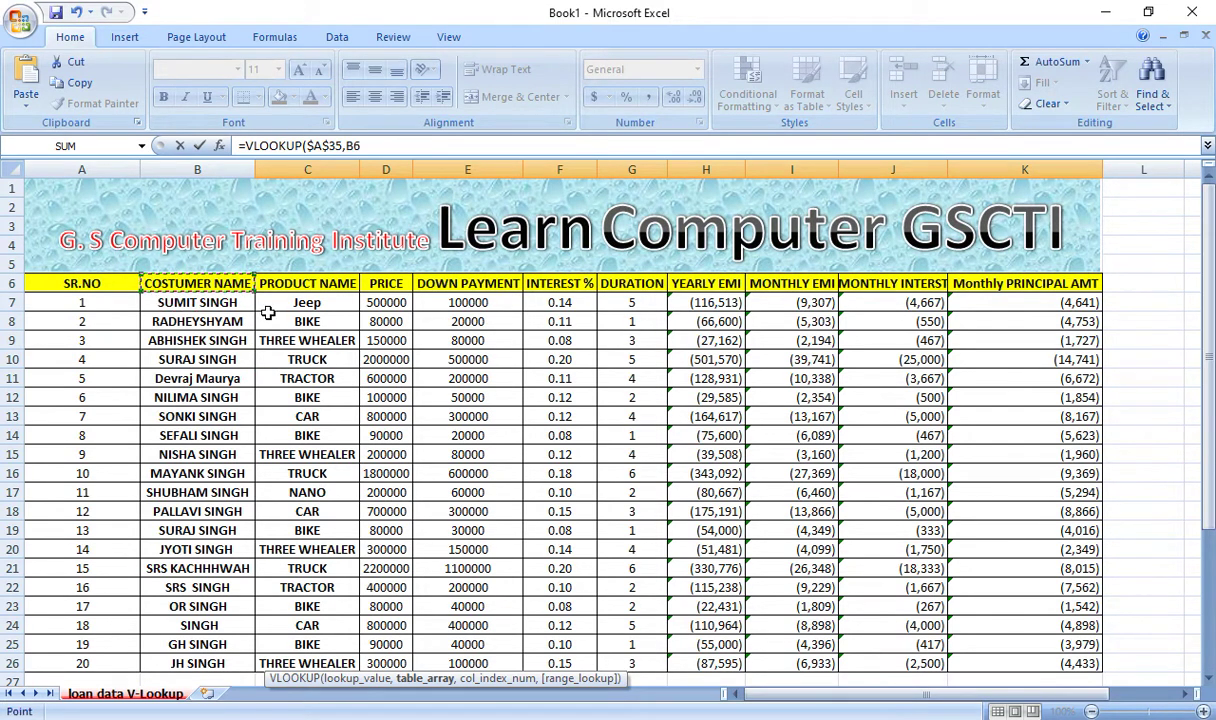
pyautogui.hotkey('shift', 'Right')
pyautogui.hotkey('shift', 'Right')
pyautogui.hotkey('shift', 'Right')
pyautogui.hotkey('shift', 'Right')
pyautogui.hotkey('shift', 'Right')
pyautogui.hotkey('shift', 'Right')
pyautogui.hotkey('shift', 'Right')
pyautogui.hotkey('shift', 'Right')
pyautogui.hotkey('shift', 'Right')
pyautogui.hotkey('shift', 'Left')
pyautogui.hotkey('shift', 'Down')
pyautogui.hotkey('shift', 'Down')
pyautogui.hotkey('shift', 'Down')
pyautogui.hotkey('shift', 'Down')
pyautogui.hotkey('shift', 'Down')
pyautogui.hotkey('shift', 'Down')
pyautogui.hotkey('shift', 'Down')
pyautogui.hotkey('shift', 'Down')
pyautogui.hotkey('shift', 'Down')
pyautogui.hotkey('shift', 'Down')
pyautogui.hotkey('shift', 'Down')
pyautogui.hotkey('shift', 'Down')
pyautogui.hotkey('shift', 'Down')
pyautogui.hotkey('shift', 'Down')
pyautogui.hotkey('shift', 'Down')
pyautogui.hotkey('shift', 'Down')
pyautogui.hotkey('shift', 'Down')
pyautogui.hotkey('shift', 'Up')
pyautogui.hotkey('shift', 'Up')
pyautogui.hotkey('shift', 'Up')
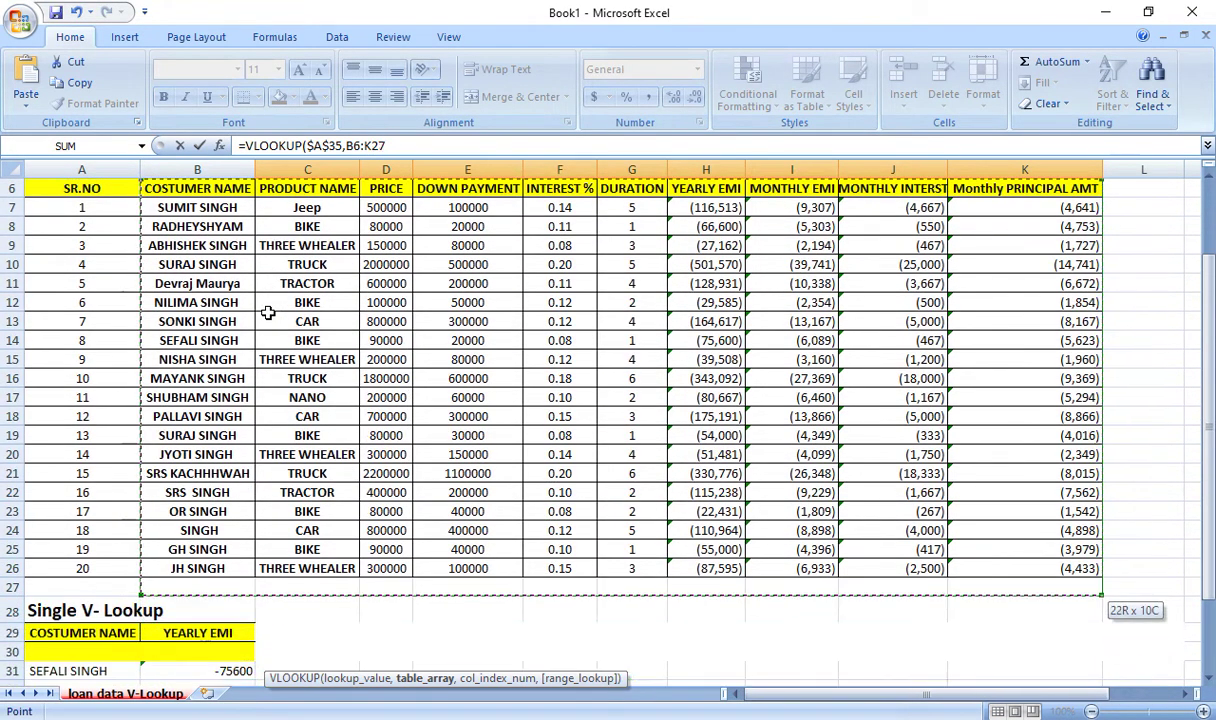
pyautogui.hotkey('shift', 'Up')
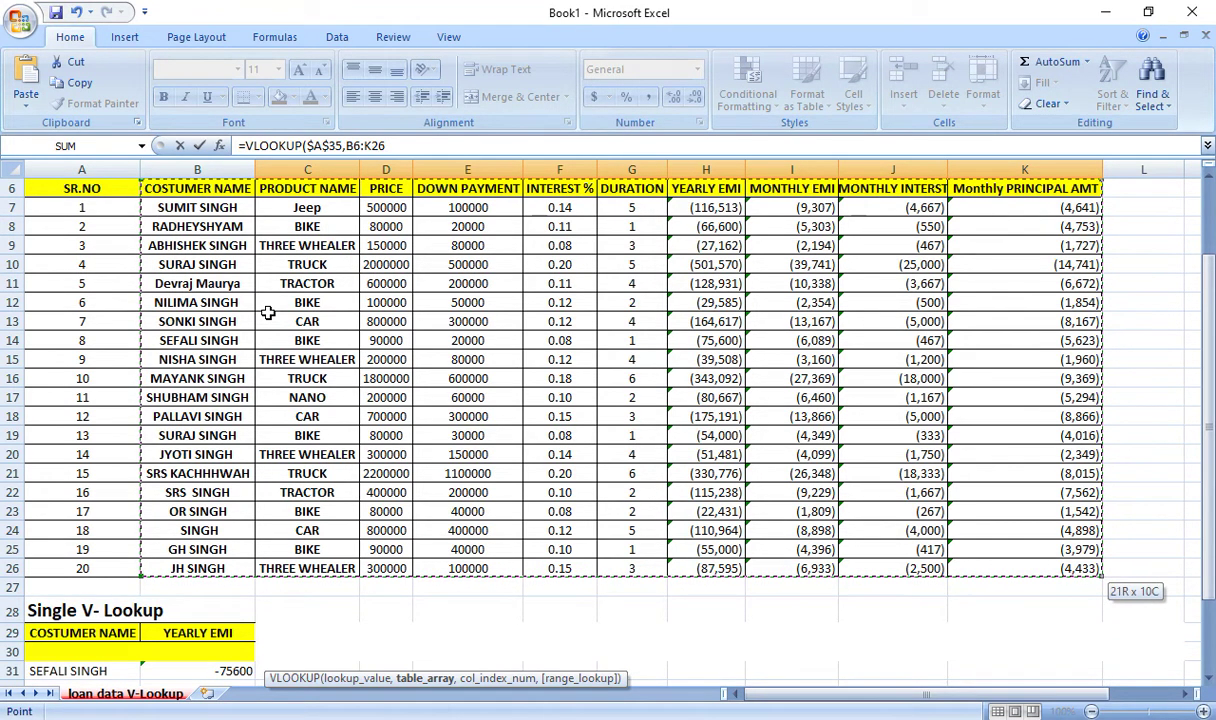
pyautogui.press('F4')
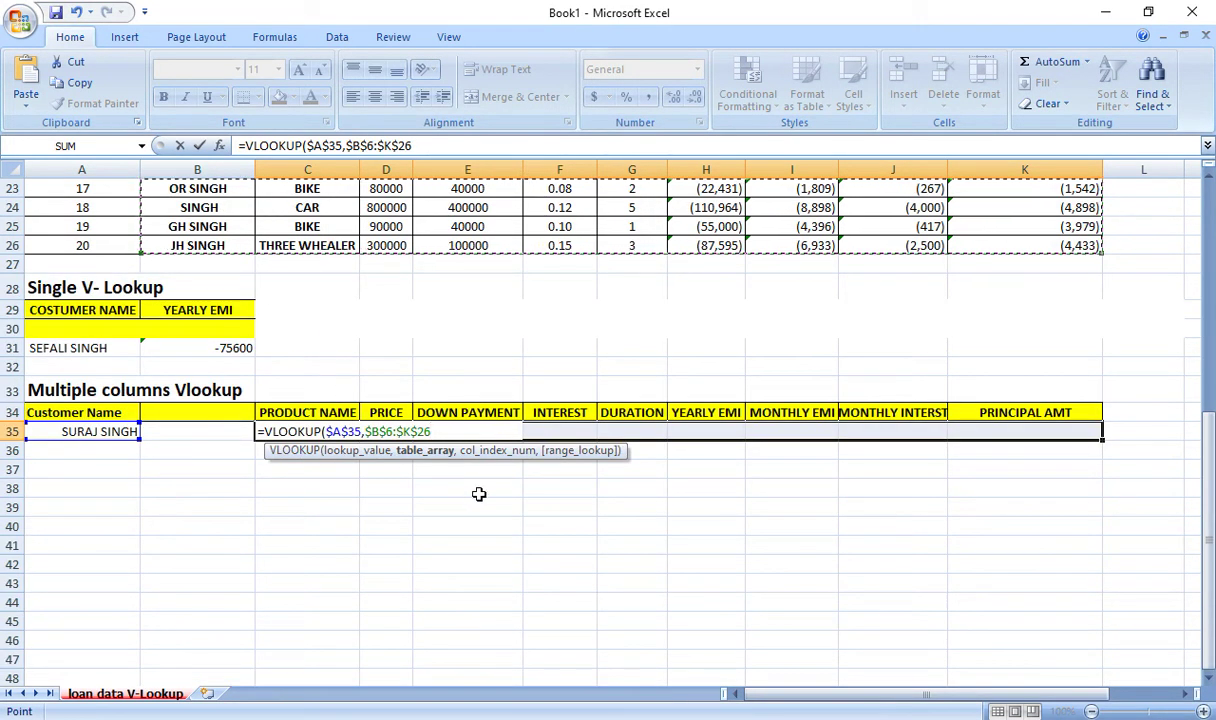
pyautogui.write(',')
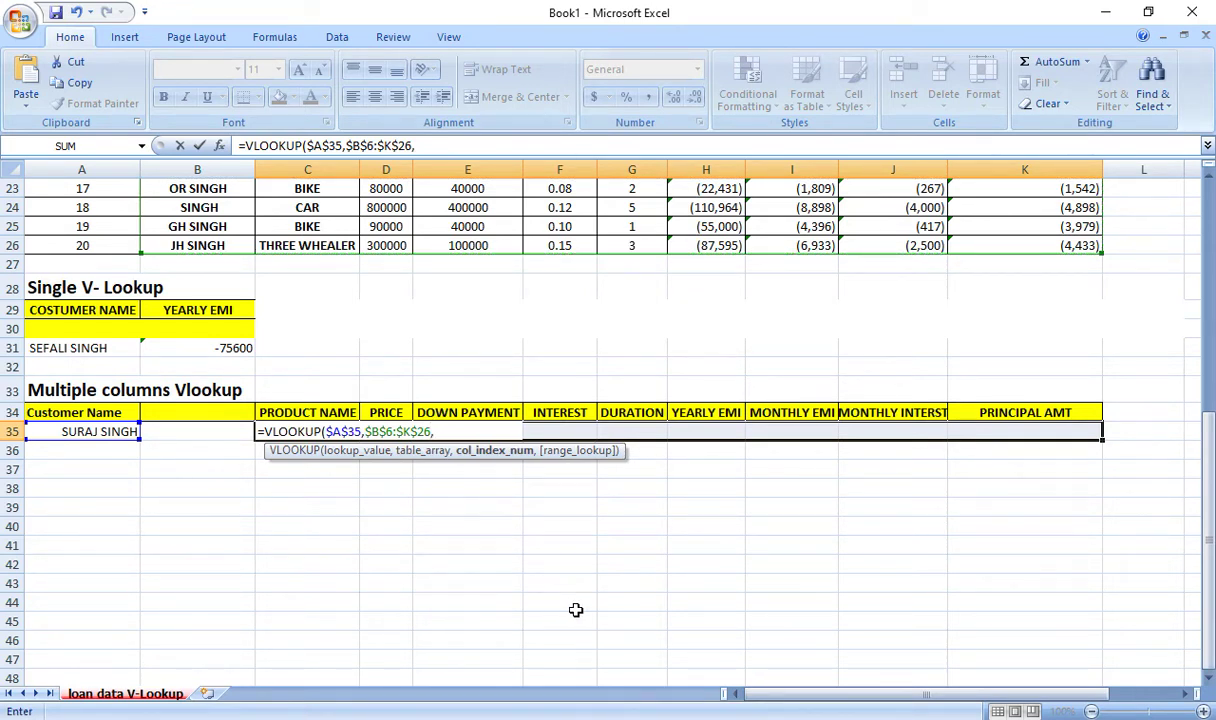
pyautogui.write('clou')
pyautogui.press('Tab')
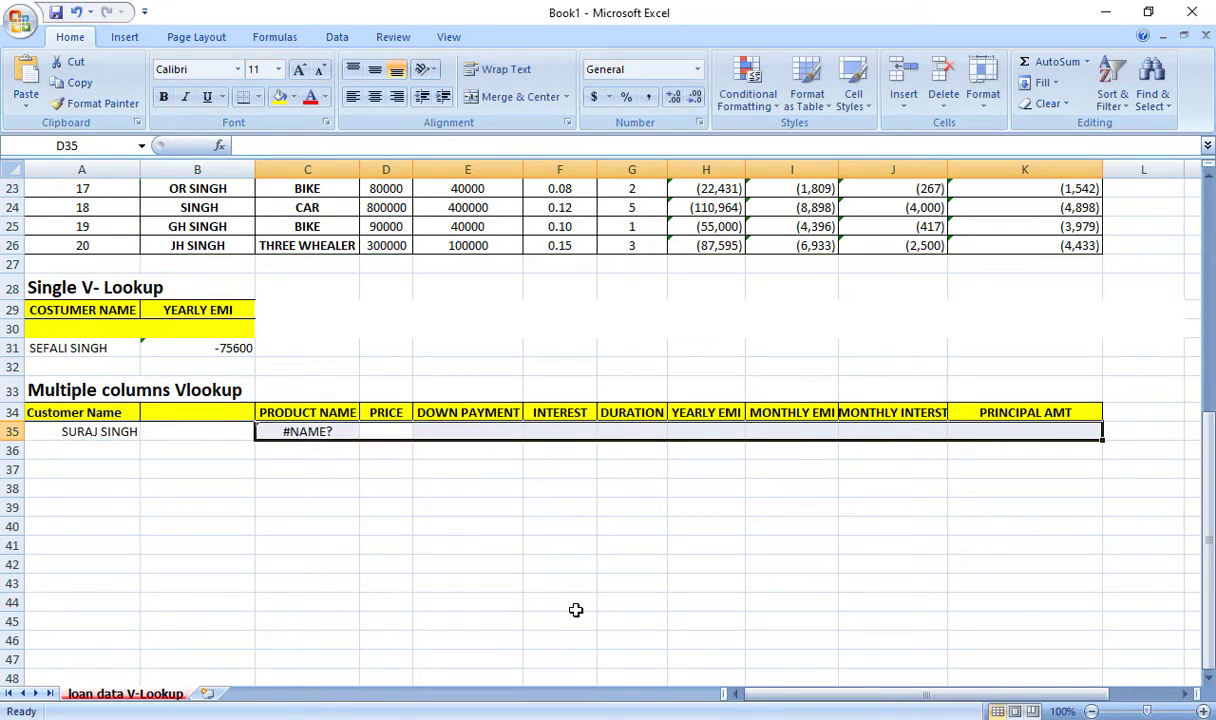
# Reselect C35:K35 and correct the misspelled function name to COLUMN
pyautogui.click(305, 432)
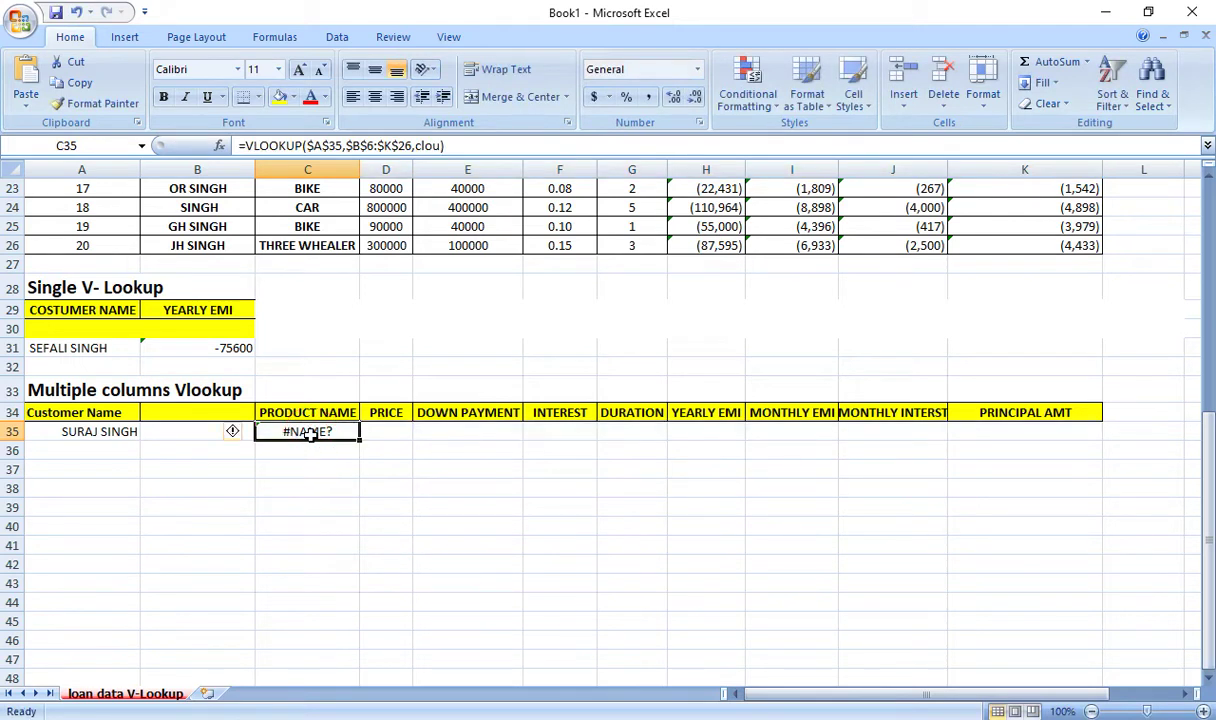
pyautogui.hotkey('shift', 'Right')
pyautogui.hotkey('shift', 'Right')
pyautogui.hotkey('shift', 'Right')
pyautogui.hotkey('shift', 'Right')
pyautogui.hotkey('shift', 'Right')
pyautogui.hotkey('shift', 'Right')
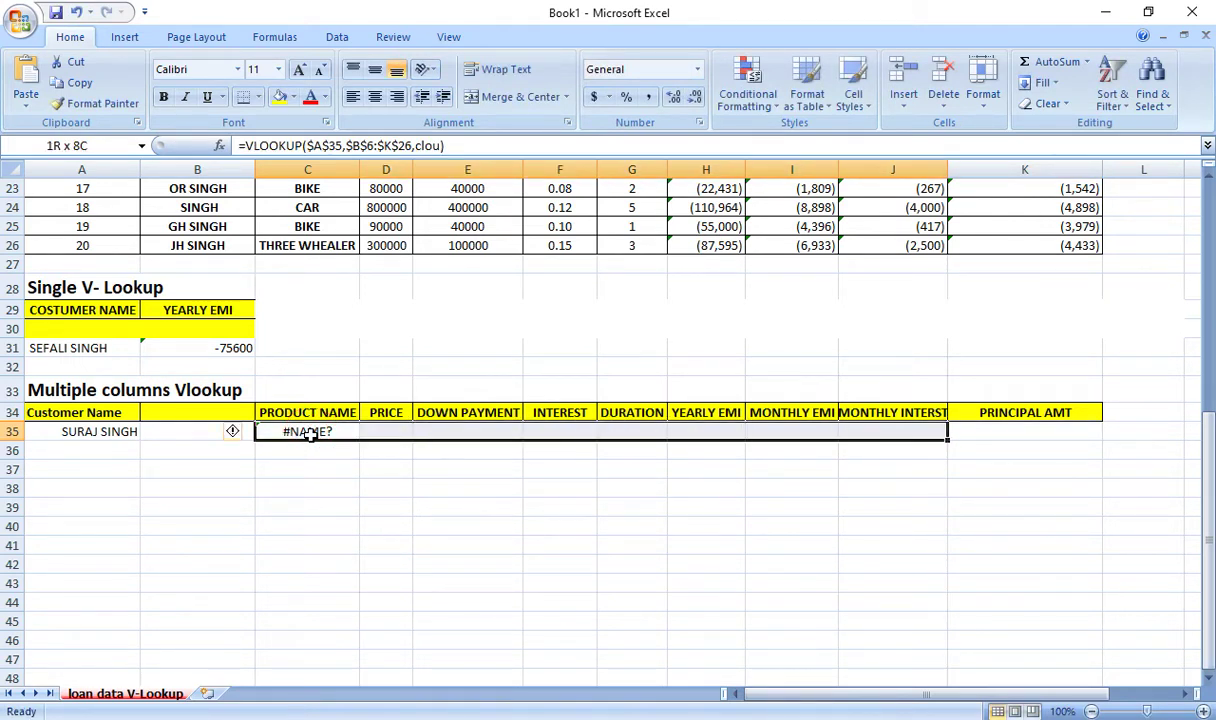
pyautogui.hotkey('shift', 'Right')
pyautogui.hotkey('shift', 'Right')
pyautogui.hotkey('shift', 'Left')
pyautogui.press('F2')
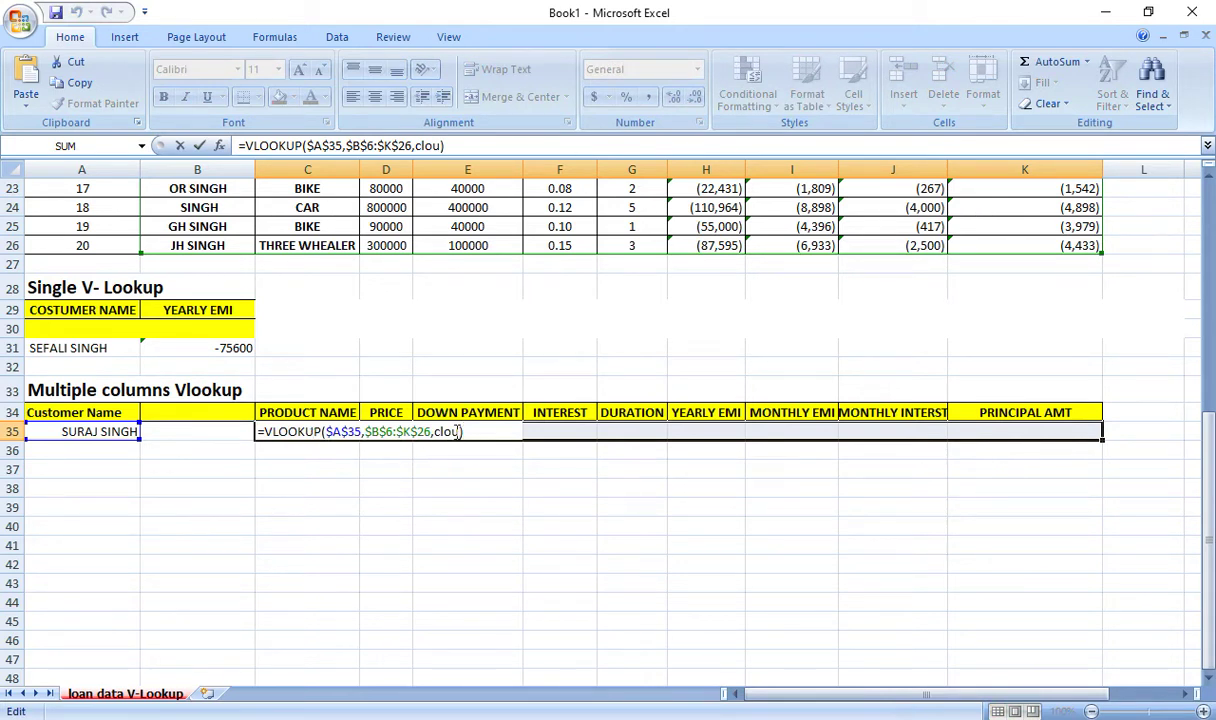
pyautogui.click(457, 431)
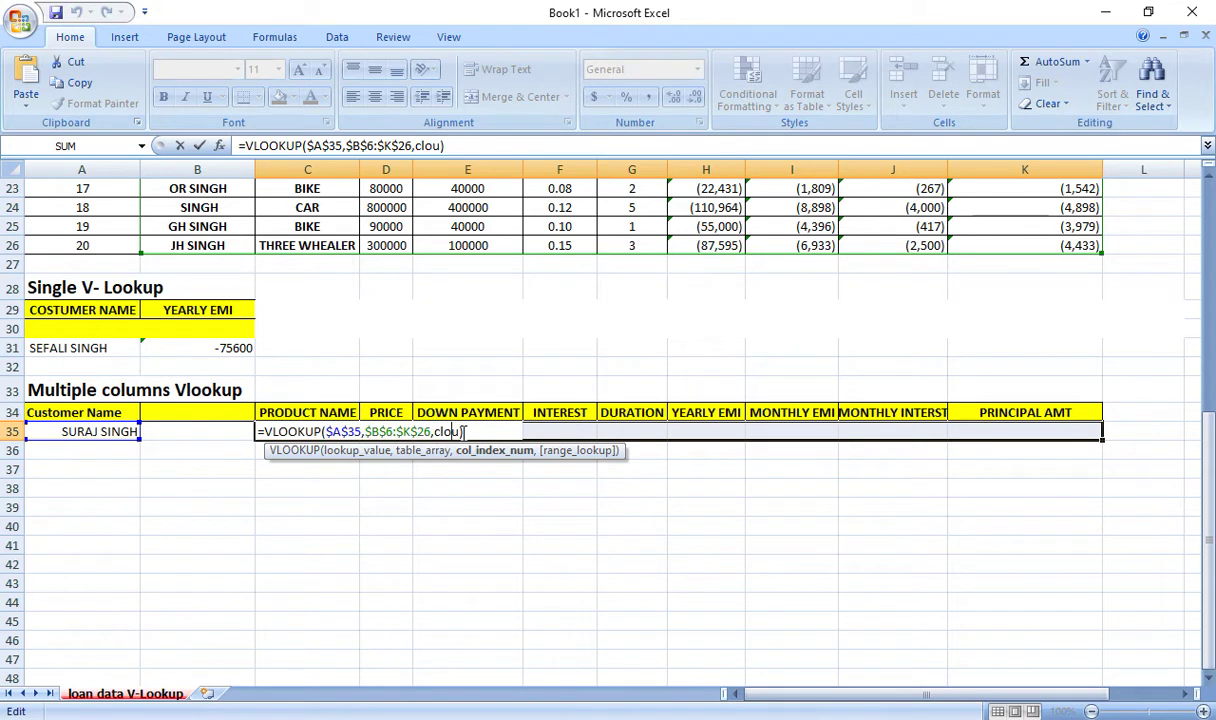
pyautogui.press('BackSpace')
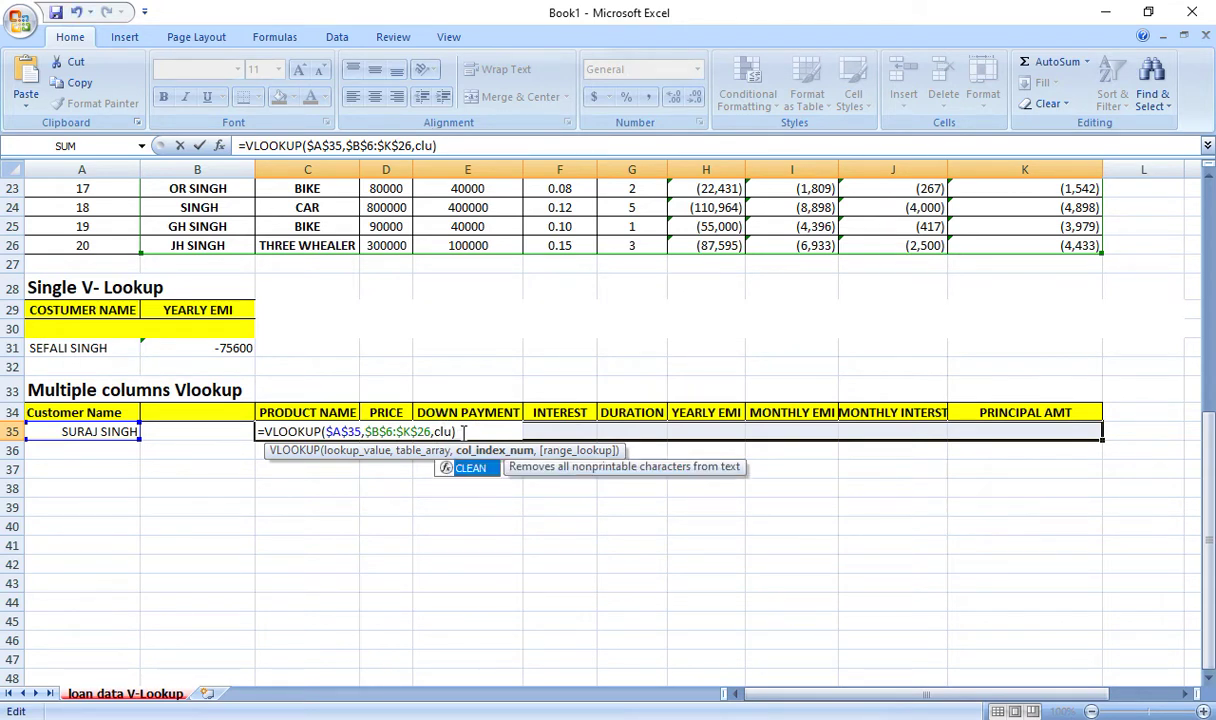
pyautogui.press('BackSpace')
pyautogui.press('BackSpace')
pyautogui.write('o')
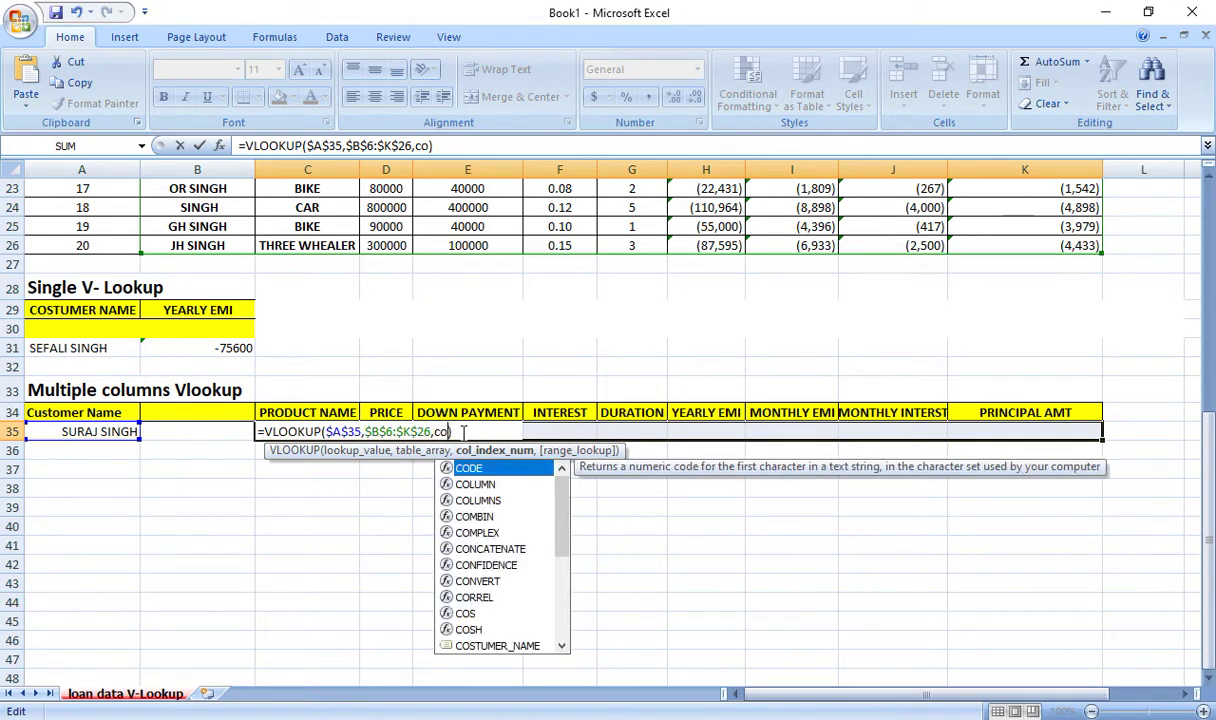
pyautogui.write('lumn')
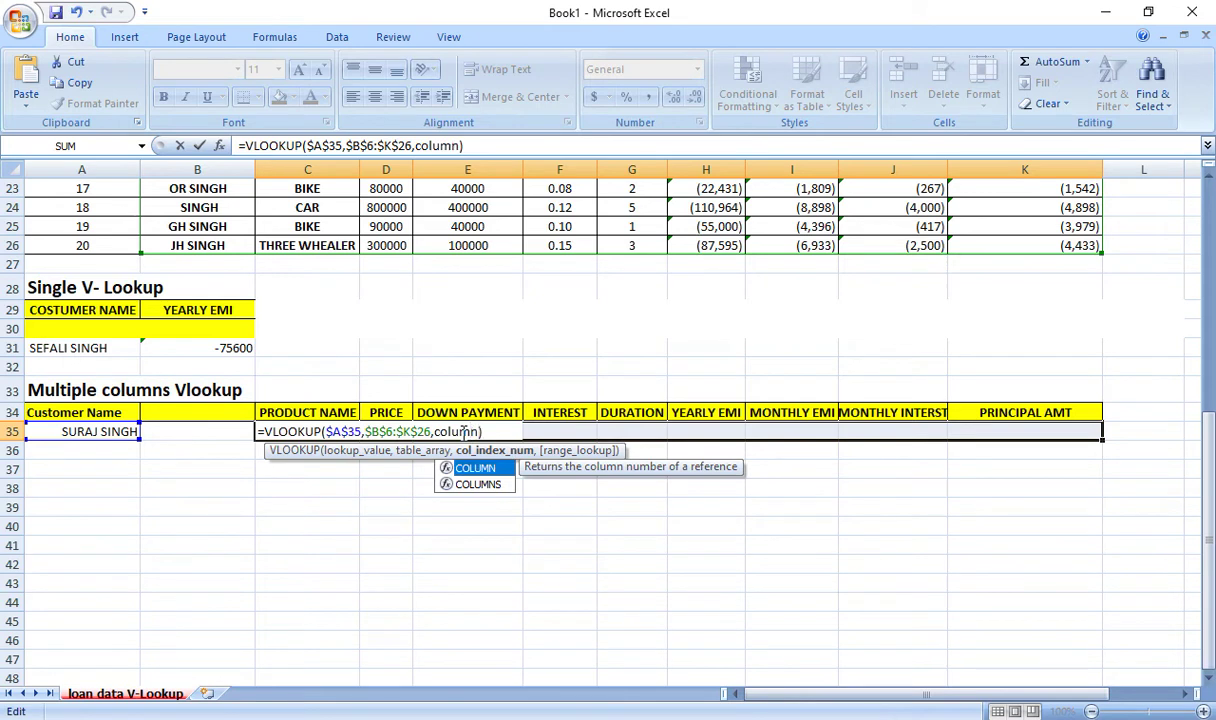
pyautogui.press('Tab')
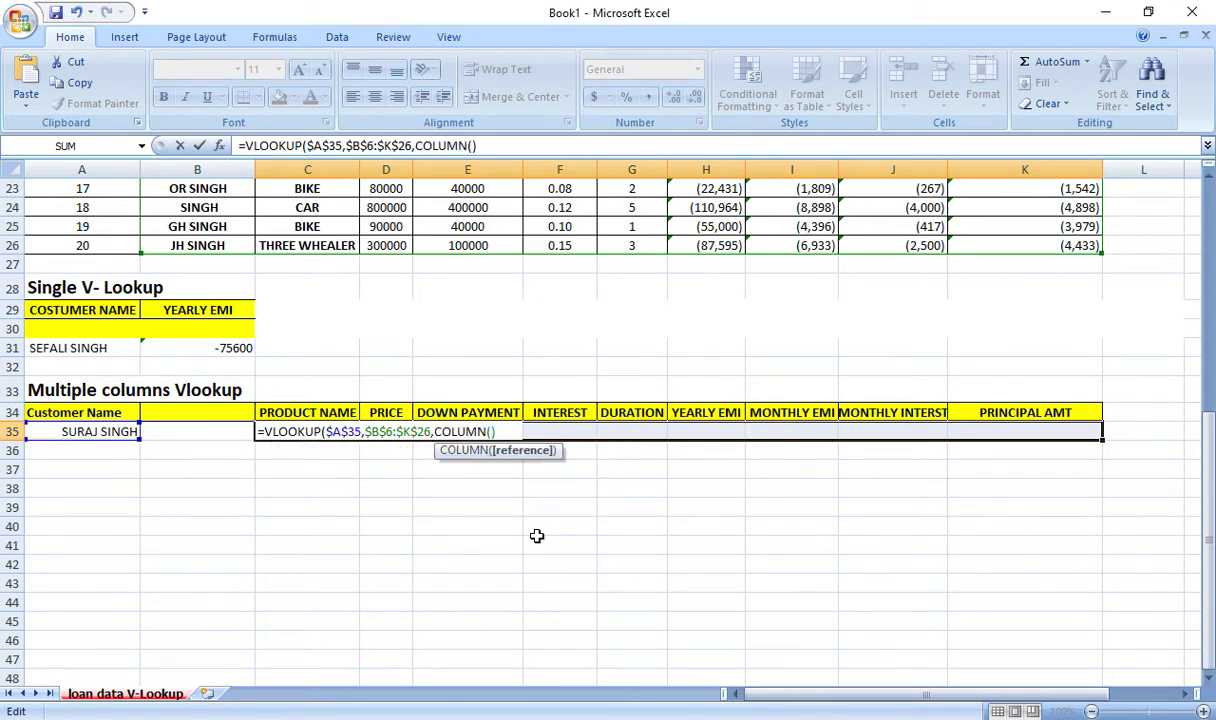
# Finish with COLUMN($C$34:D34),0) and enter the formula into all of C35:K35
pyautogui.click(318, 412)
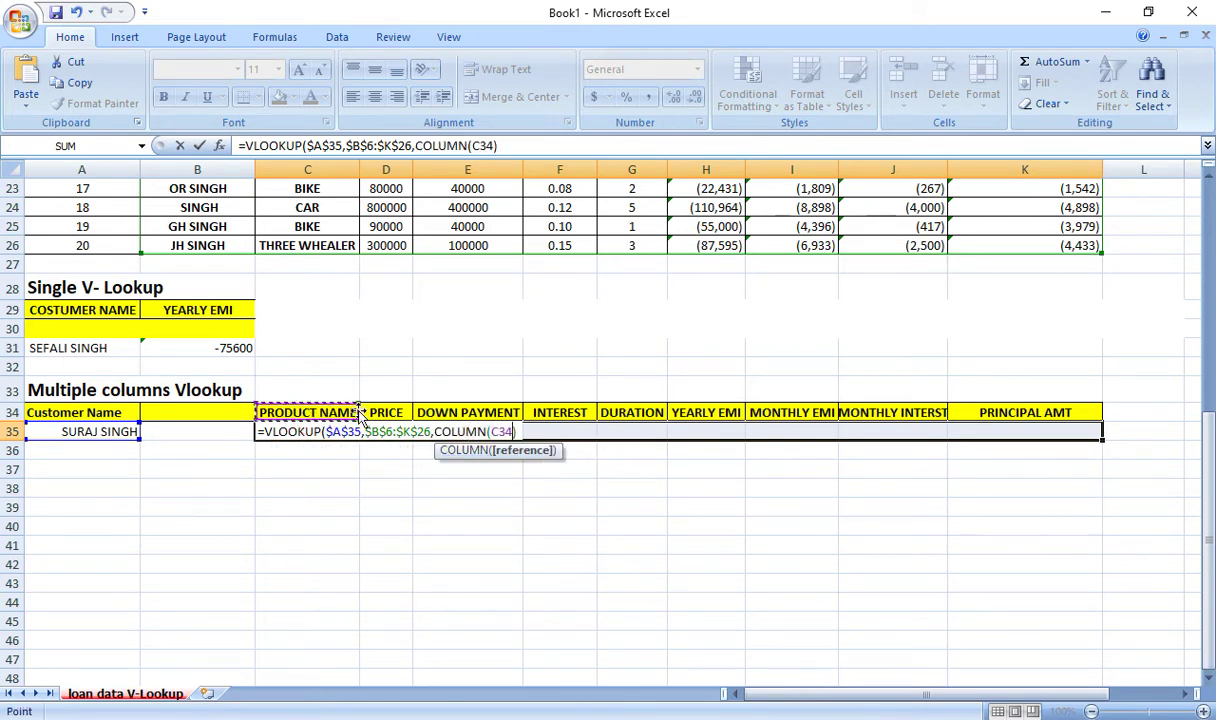
pyautogui.moveTo(360, 413); pyautogui.dragTo(358, 412)
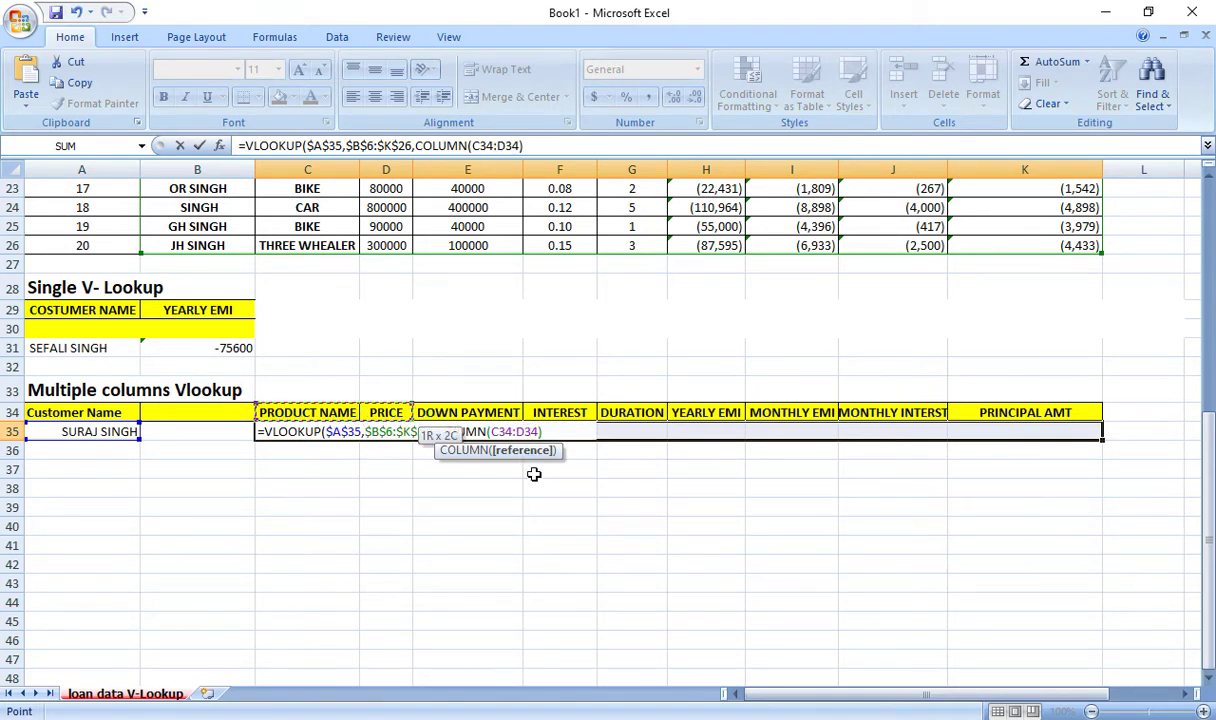
pyautogui.click(500, 431)
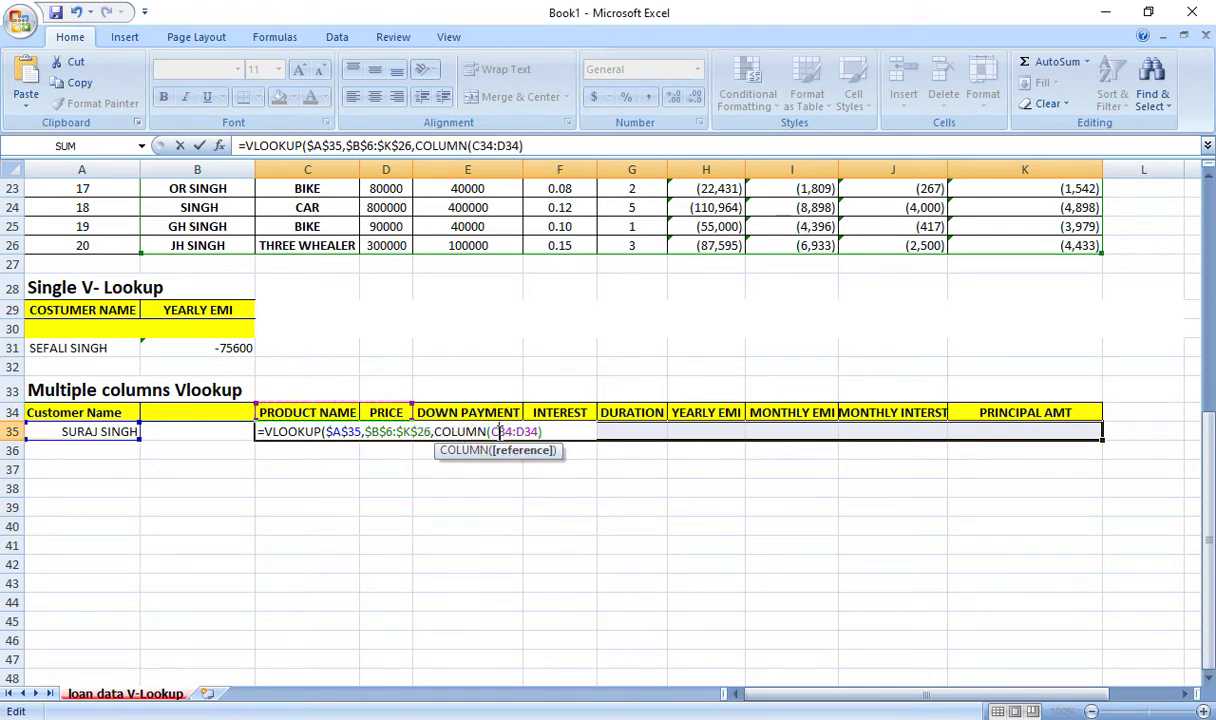
pyautogui.press('F4')
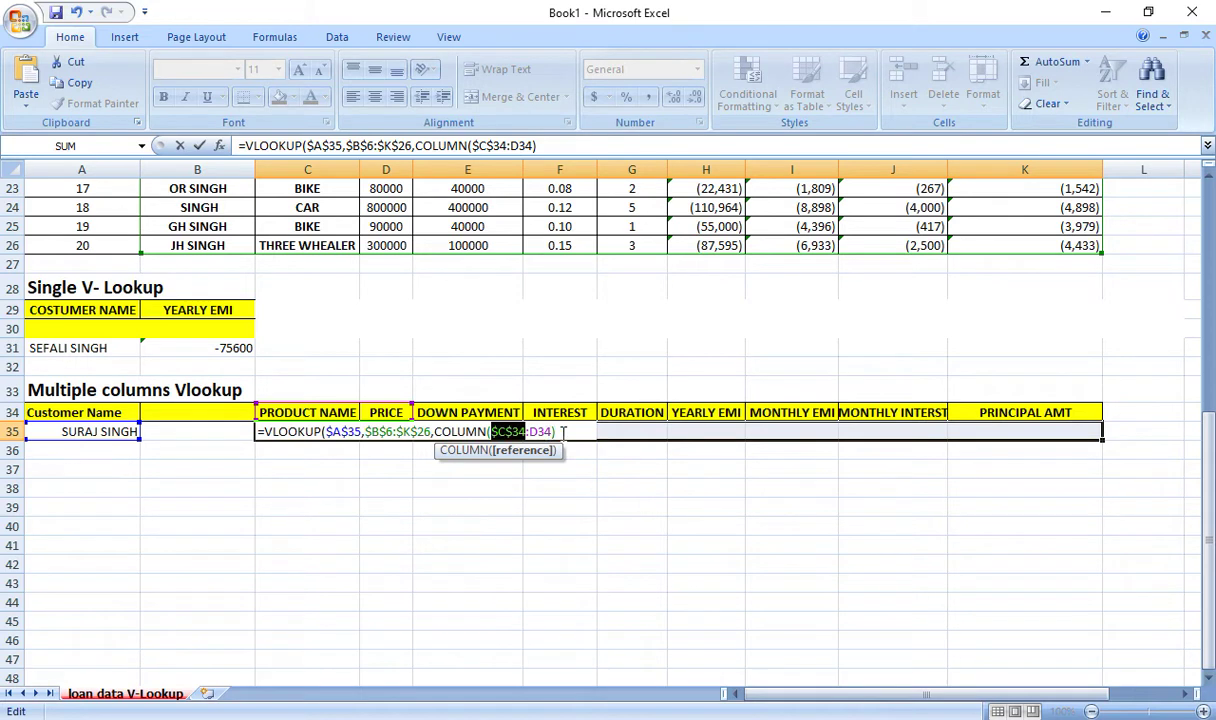
pyautogui.click(563, 431)
pyautogui.write(',0')
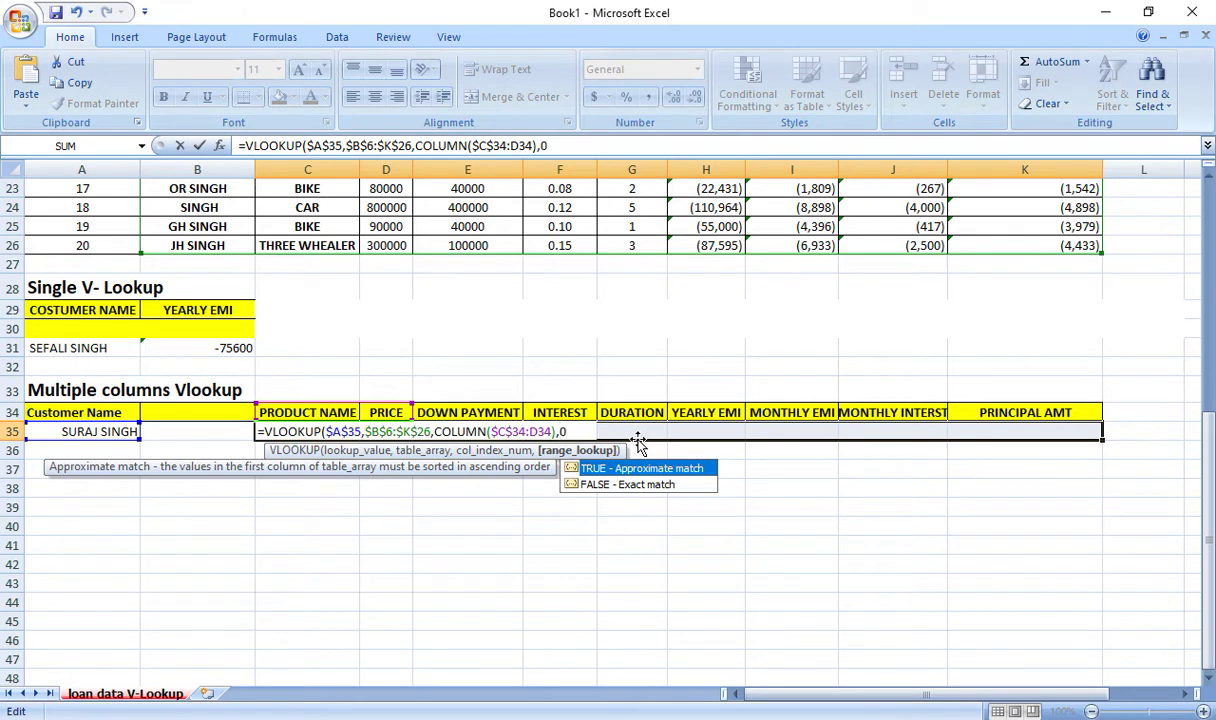
pyautogui.write(')')
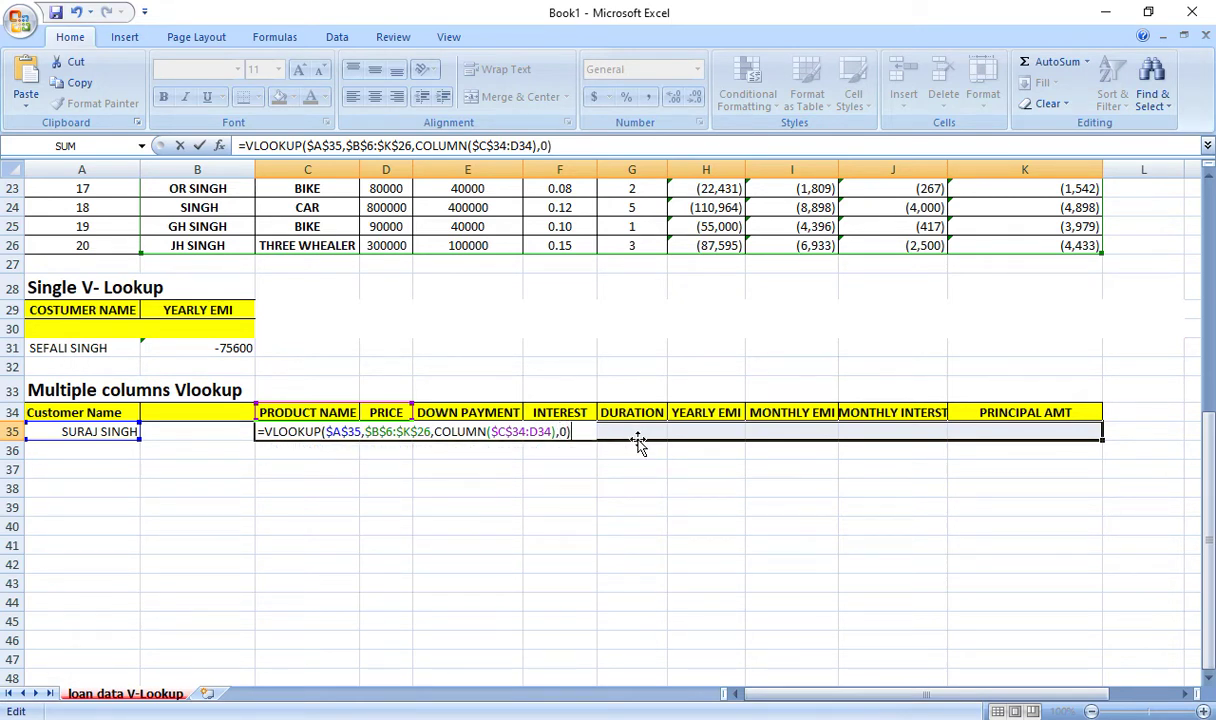
pyautogui.hotkey('ctrl', 'Return')
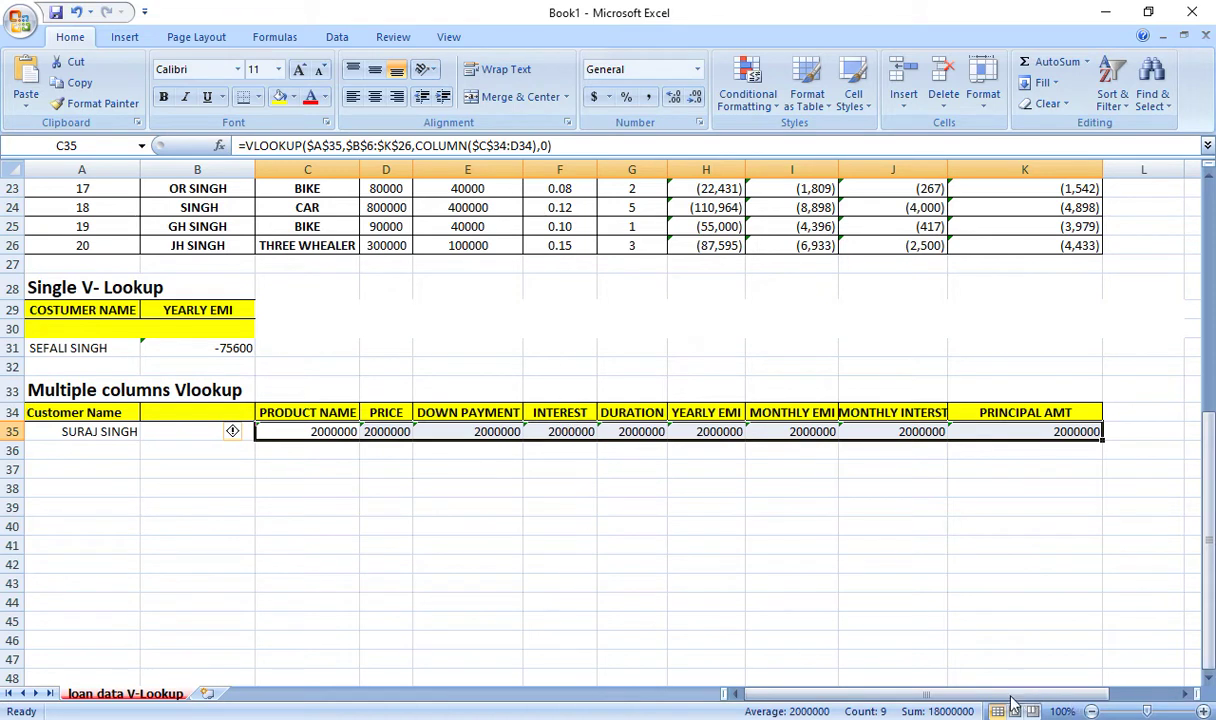
# Change COLUMN to COLUMNS in the row 35 formula so it returns TRUCK, 2000000, 500000, etc
pyautogui.click(1113, 706)
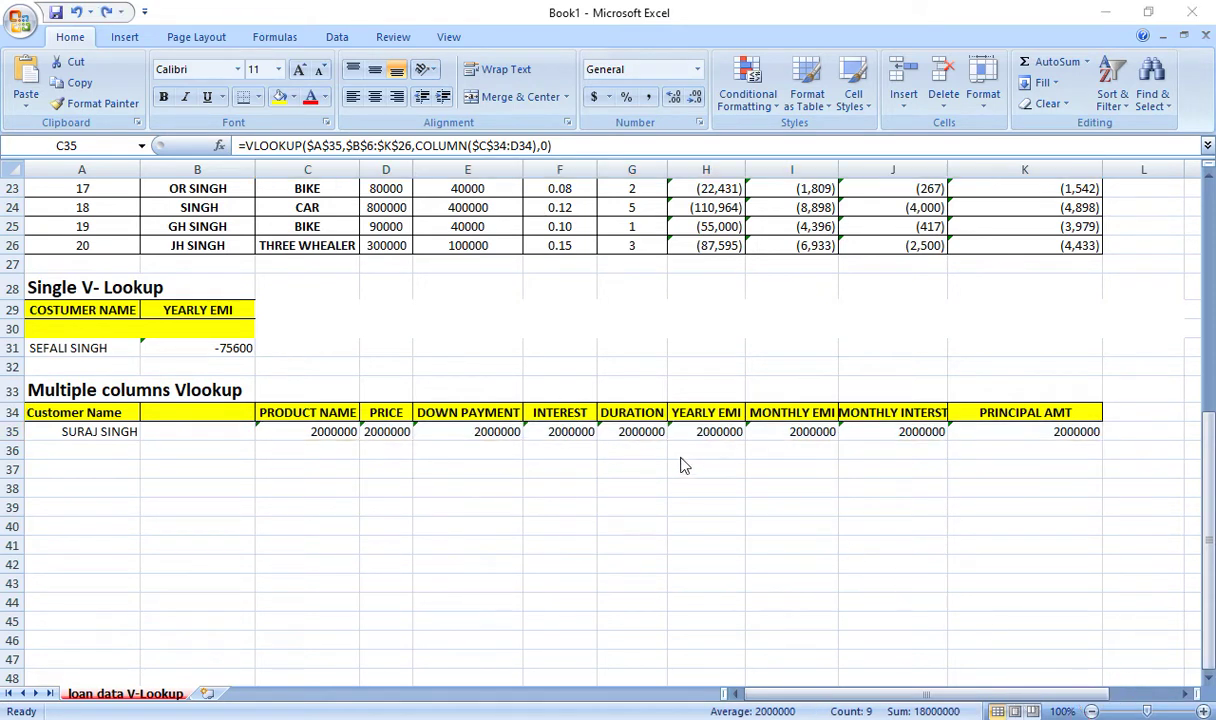
pyautogui.click(314, 430)
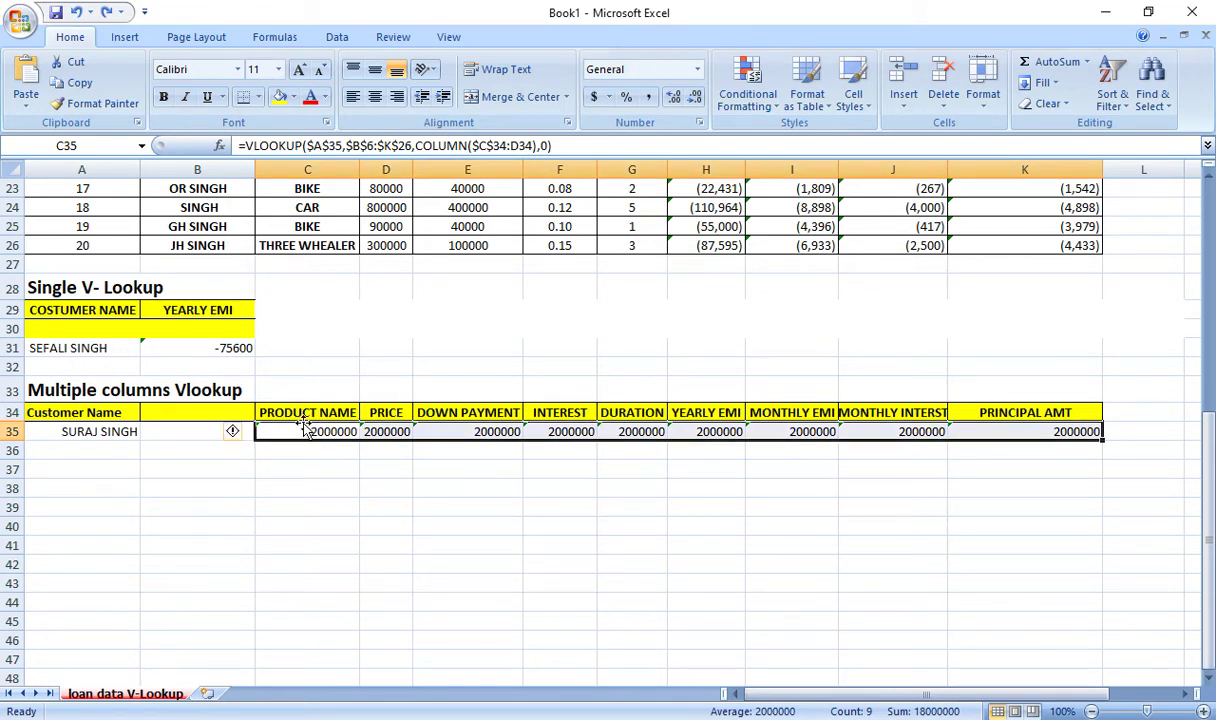
pyautogui.press('F2')
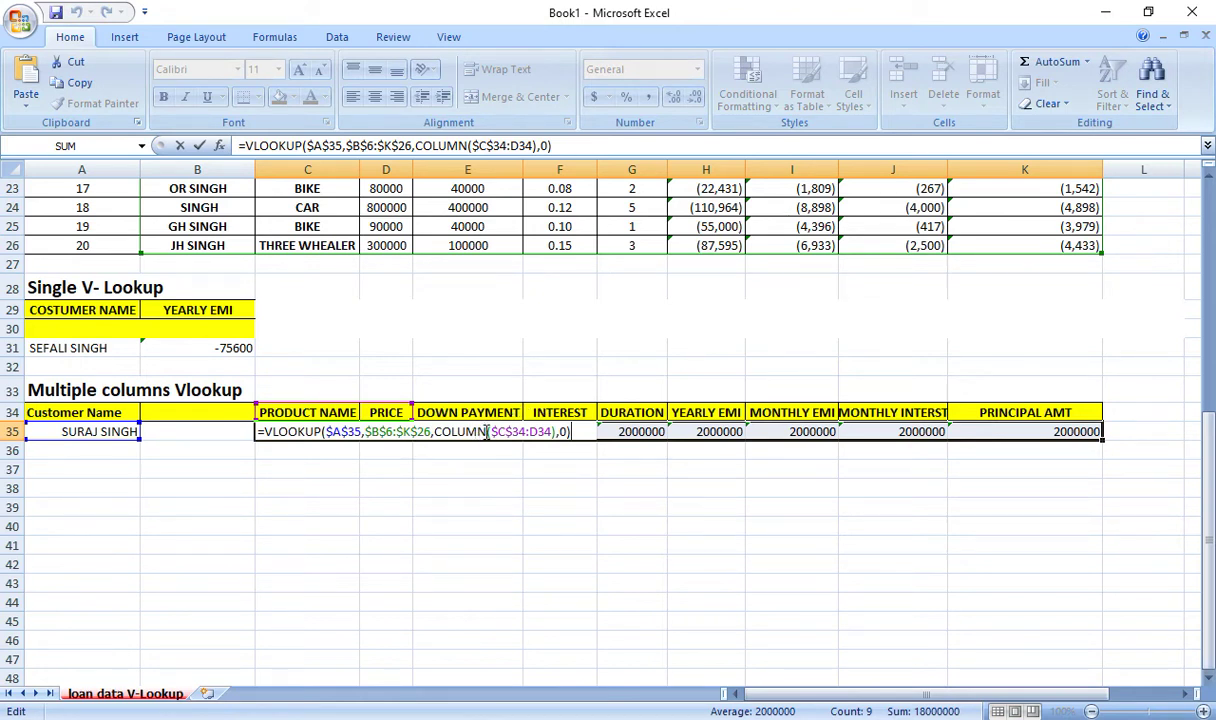
pyautogui.click(491, 432)
pyautogui.write('S')
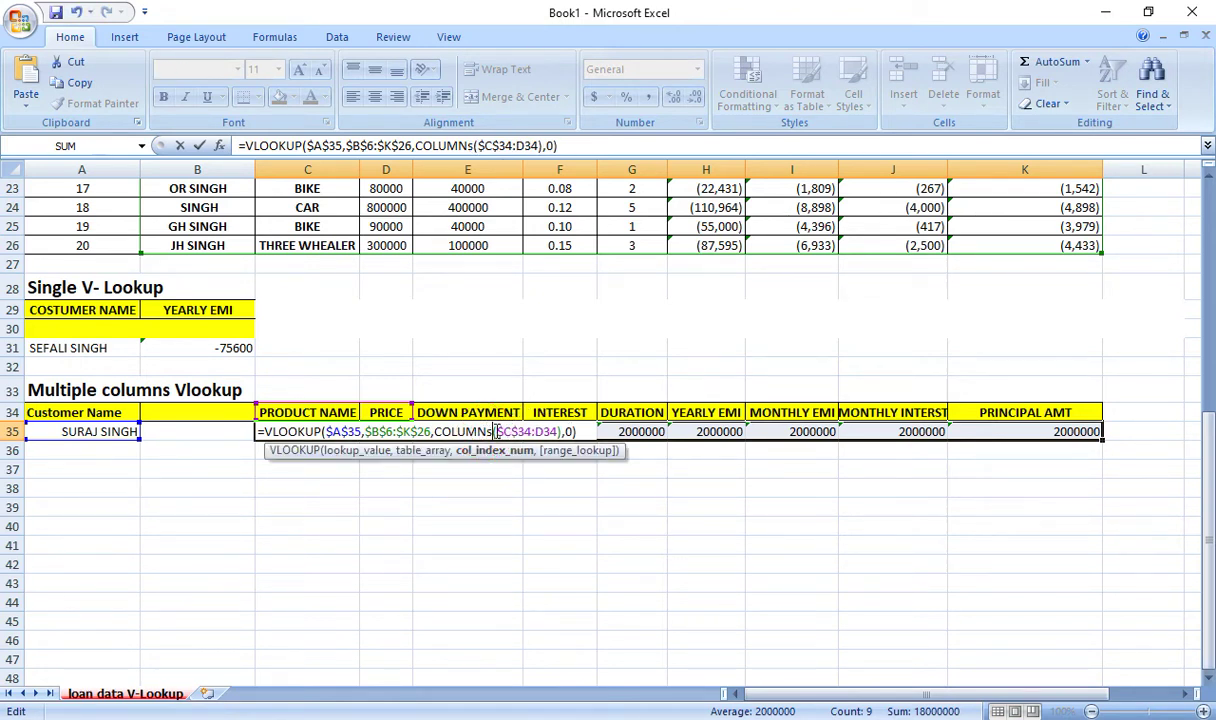
pyautogui.click(584, 431)
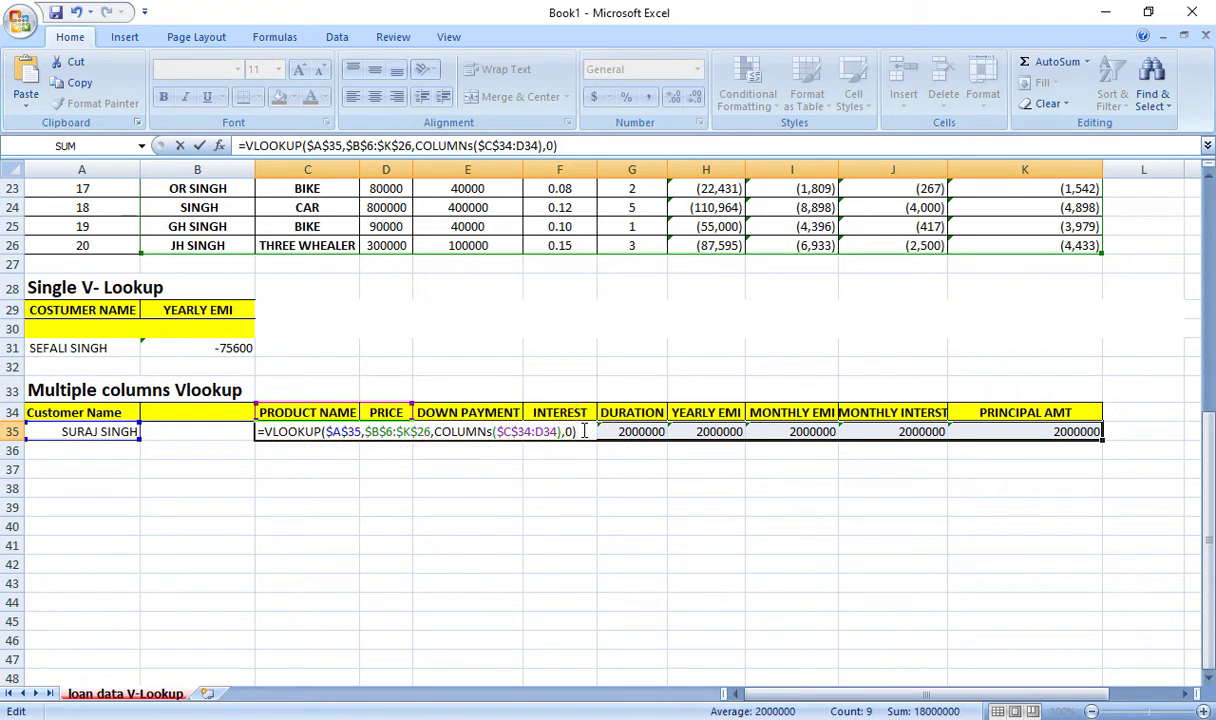
pyautogui.hotkey('ctrl', 'Return')
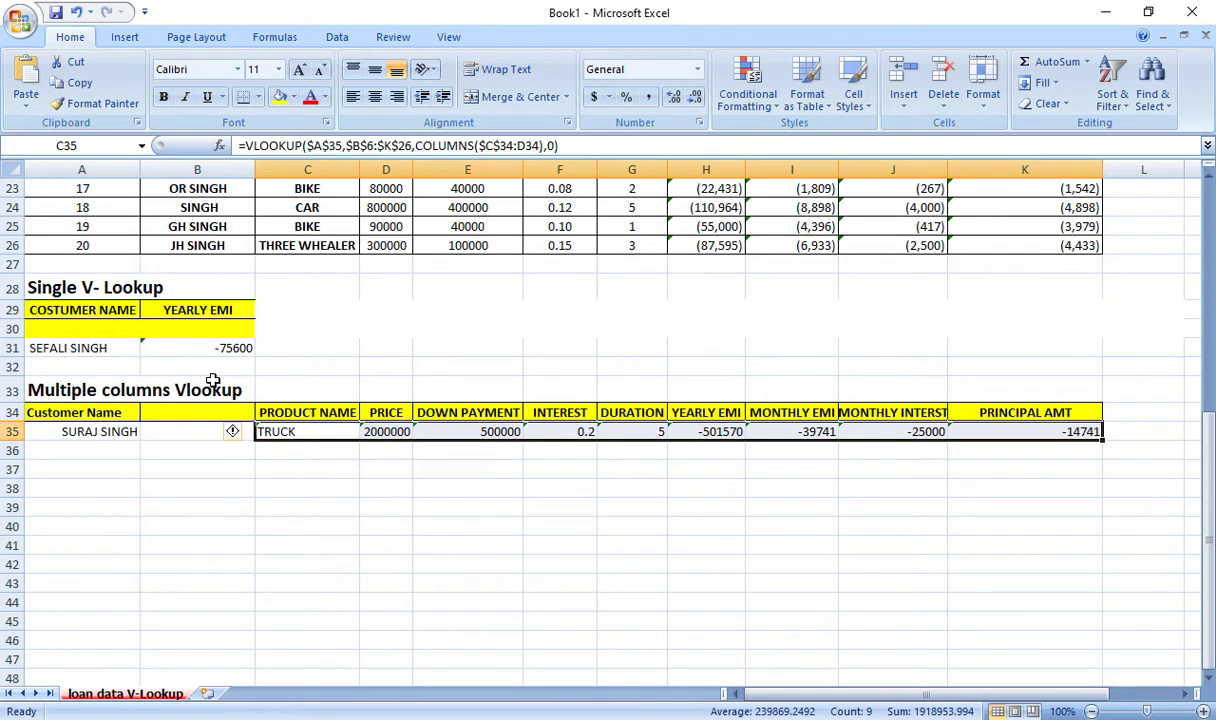
pyautogui.click(122, 431)
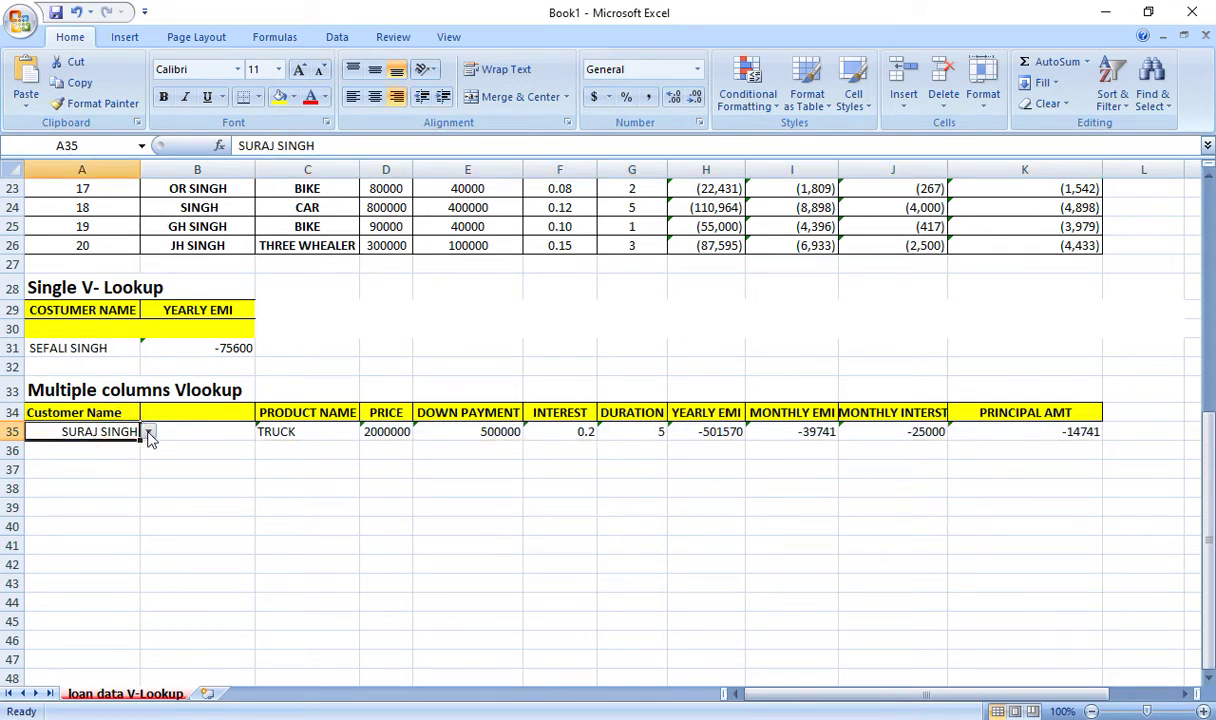
# Pick a customer with a TRACTOR loan in A35, then Clear All of A35's data validation
pyautogui.click(148, 431)
pyautogui.click(135, 458)
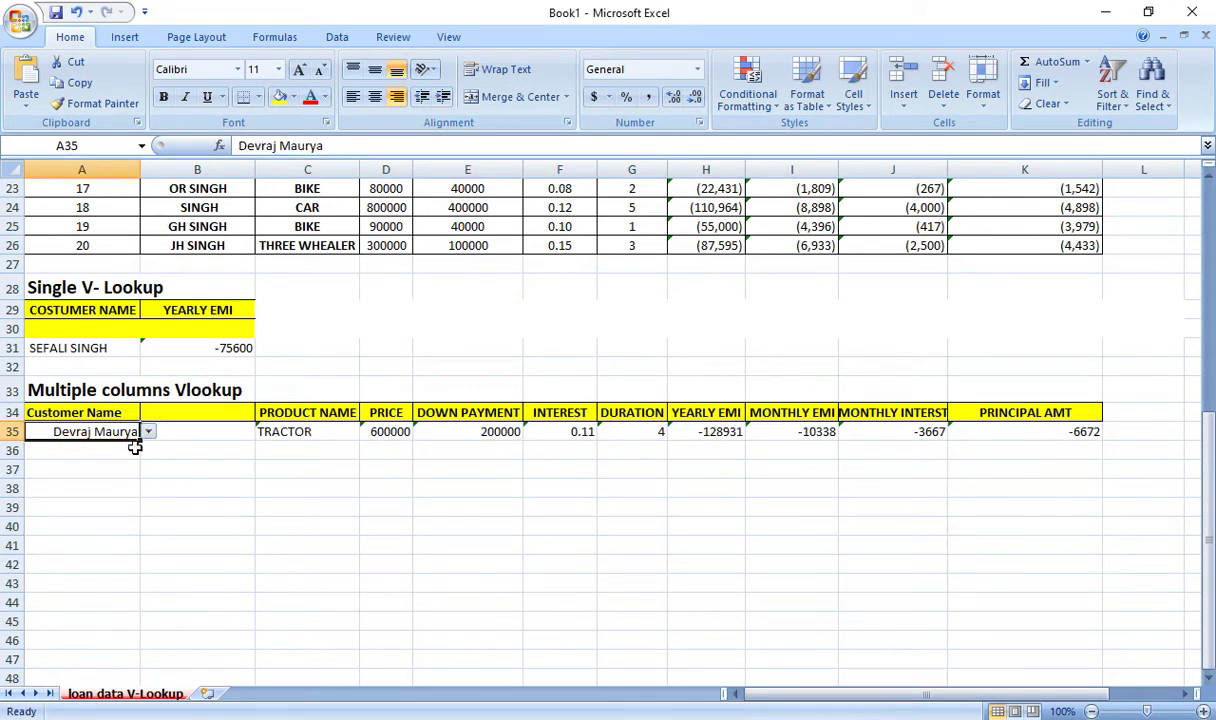
pyautogui.click(340, 37)
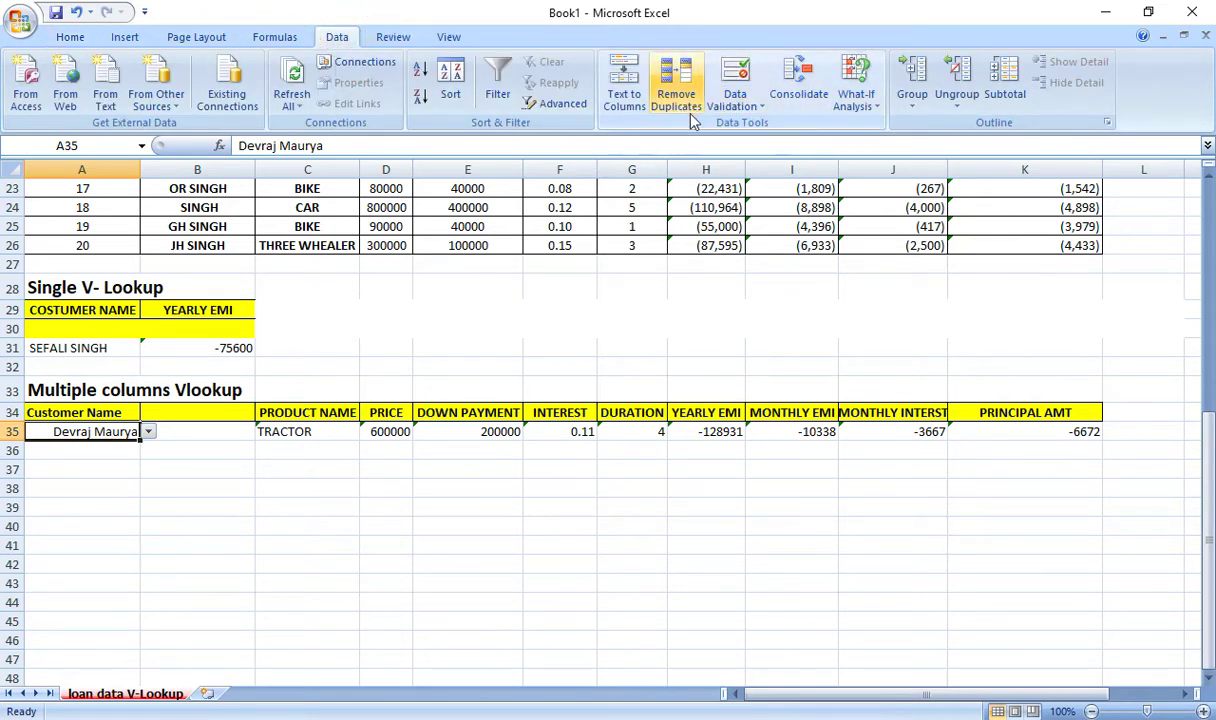
pyautogui.click(735, 100)
pyautogui.click(748, 122)
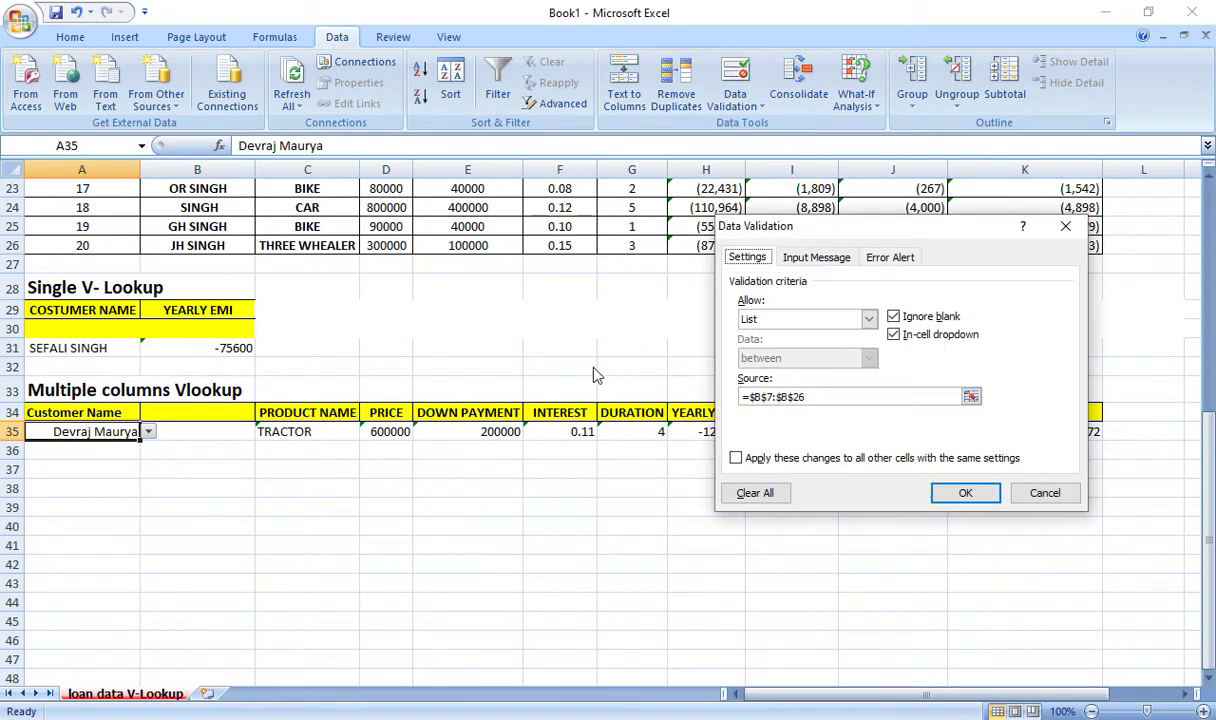
pyautogui.click(736, 457)
pyautogui.click(755, 492)
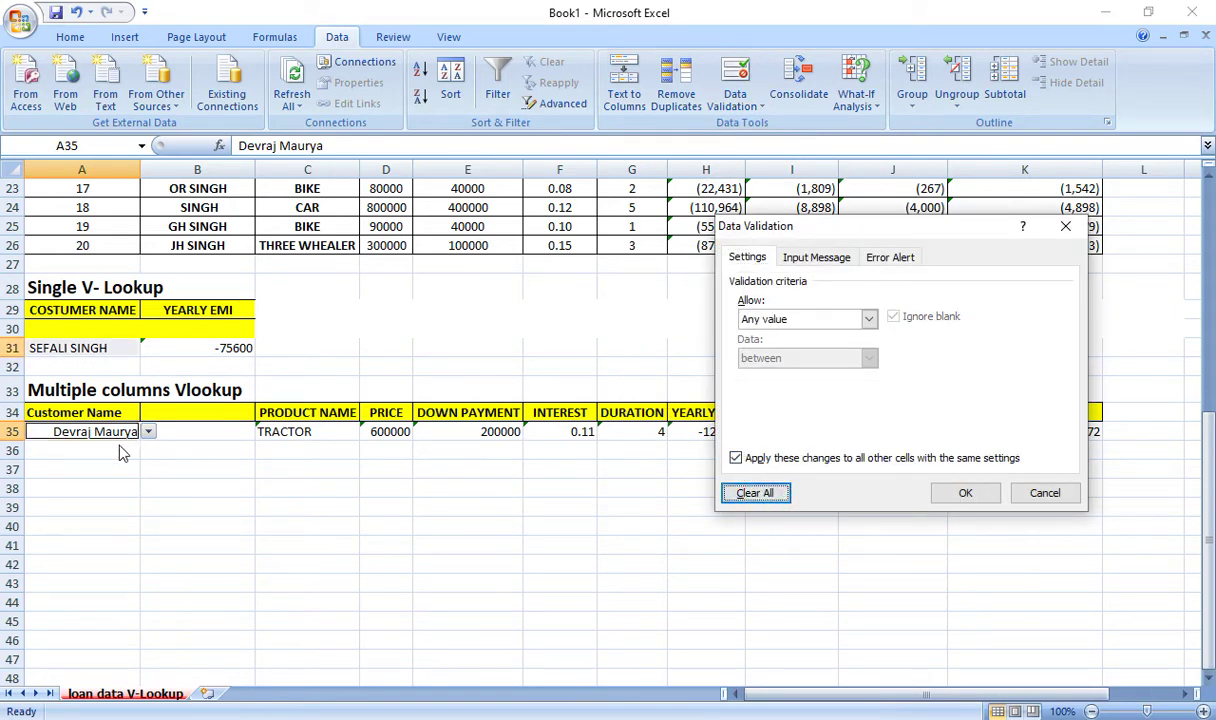
pyautogui.click(962, 489)
pyautogui.click(962, 489)
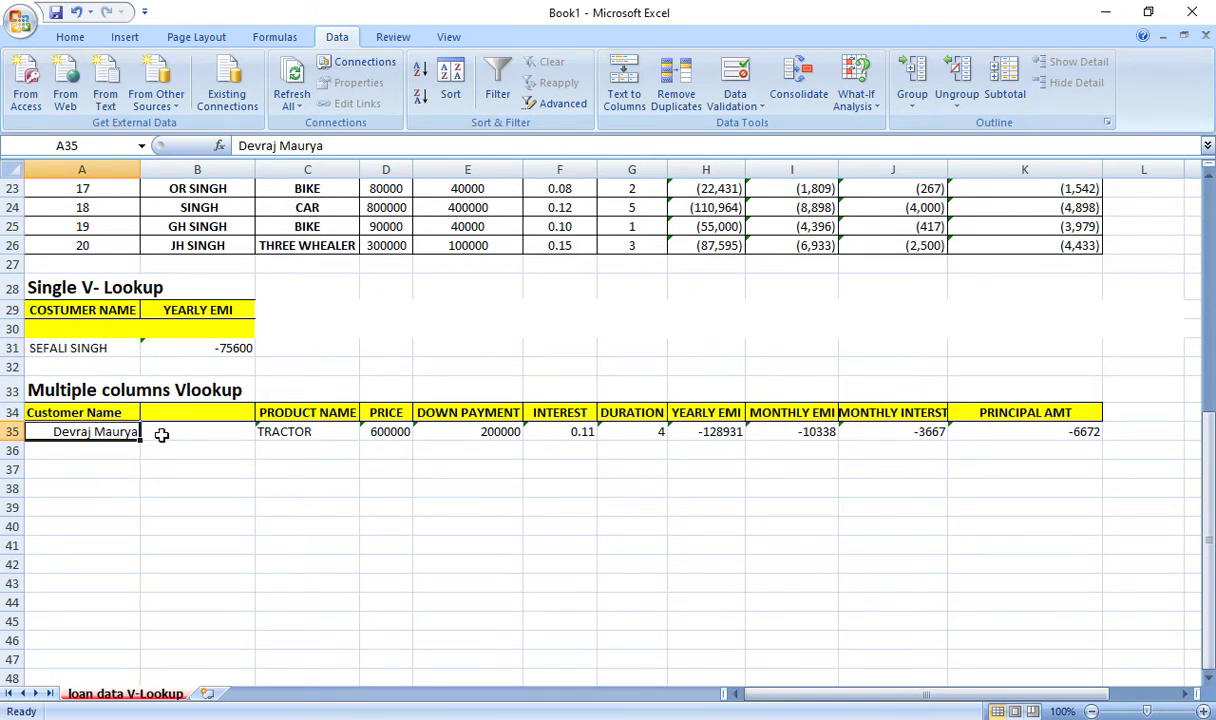
# Add List data validation to A35 with source =$B$7:$B$26
pyautogui.click(735, 97)
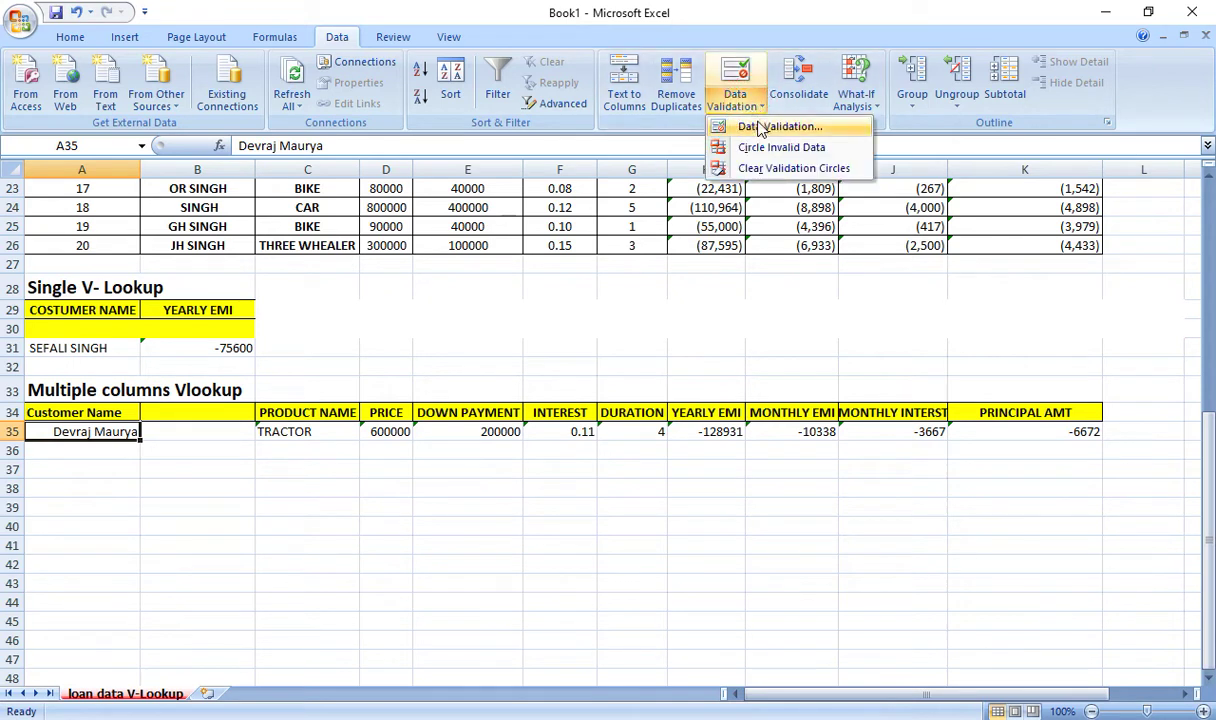
pyautogui.click(760, 127)
pyautogui.click(792, 318)
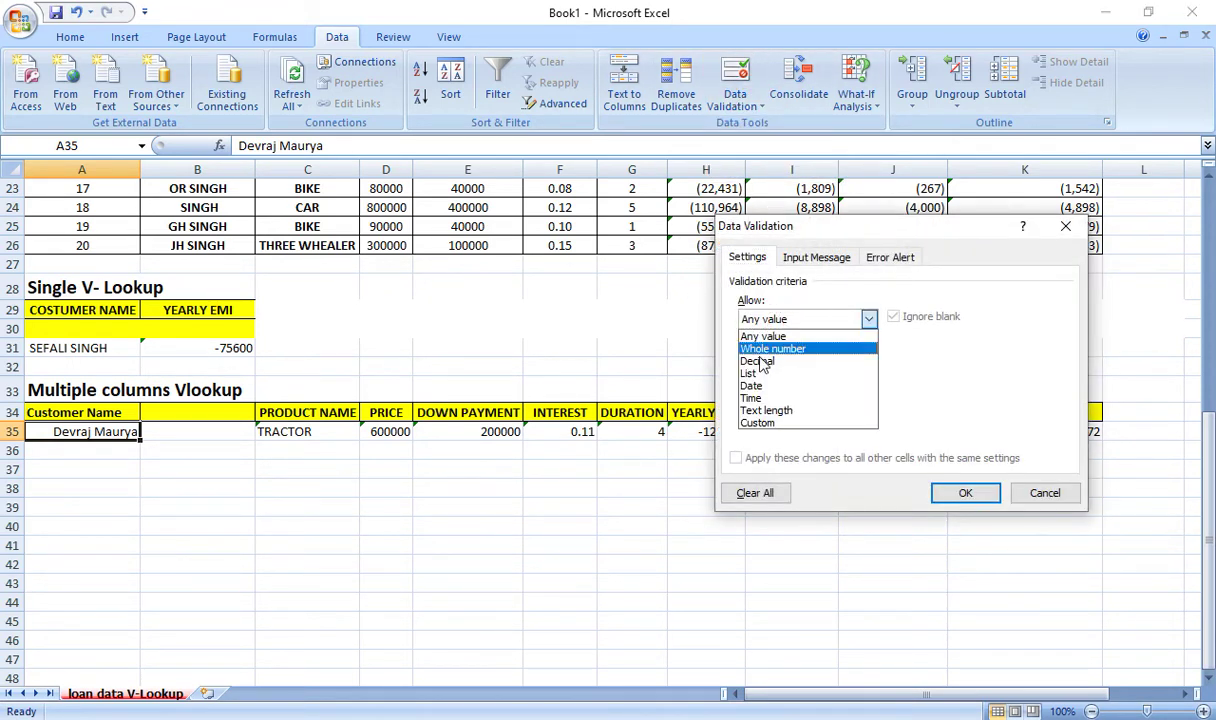
pyautogui.click(756, 378)
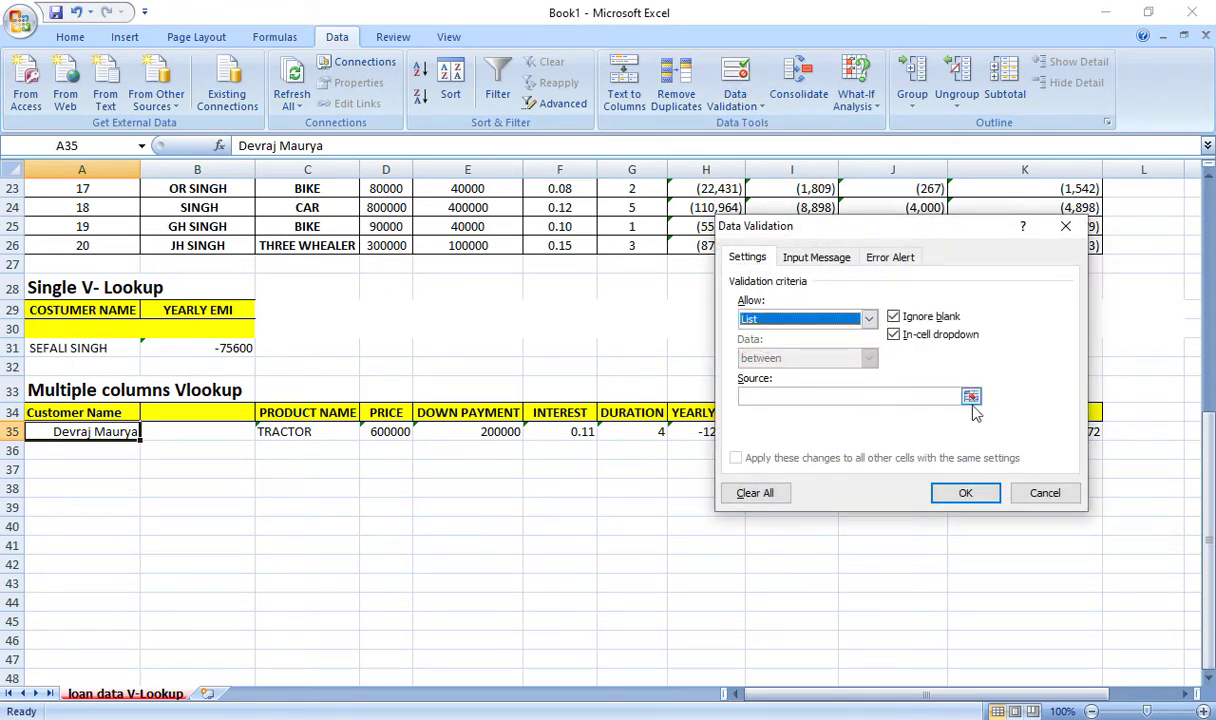
pyautogui.click(925, 392)
pyautogui.scroll(7, 265, 320)
pyautogui.click(197, 302)
pyautogui.hotkey('ctrl', 'shift', 'Down')
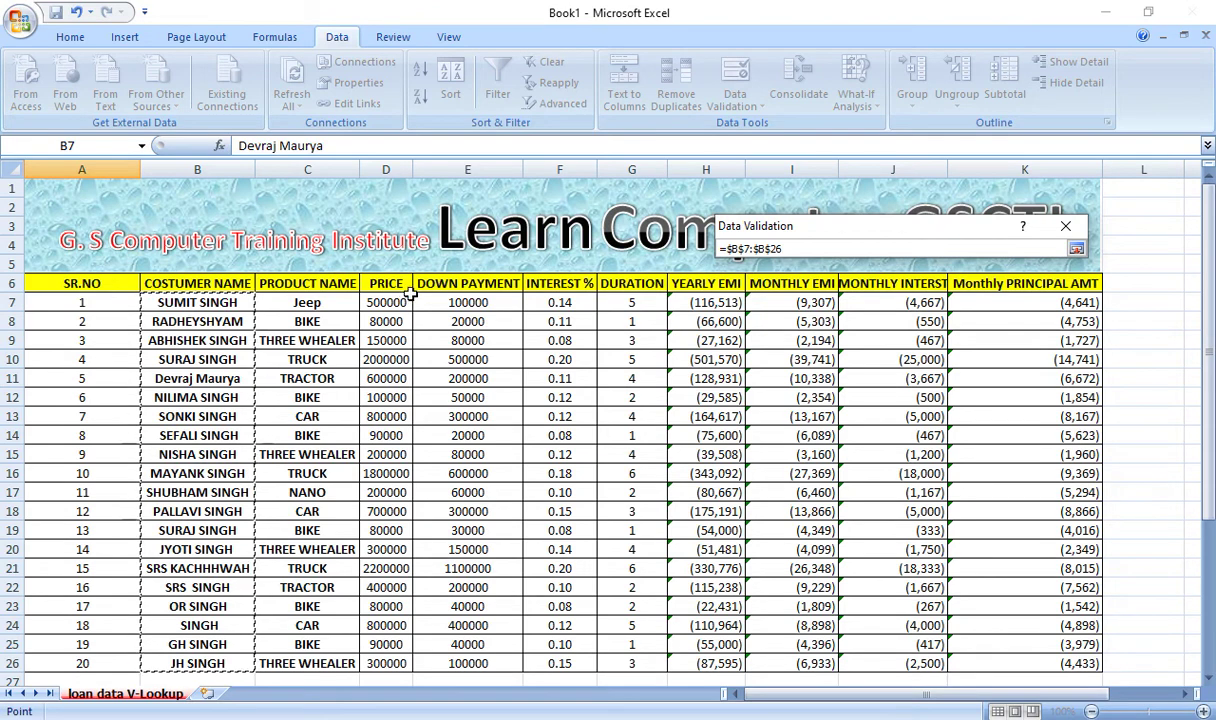
pyautogui.scroll(-7, 421, 331)
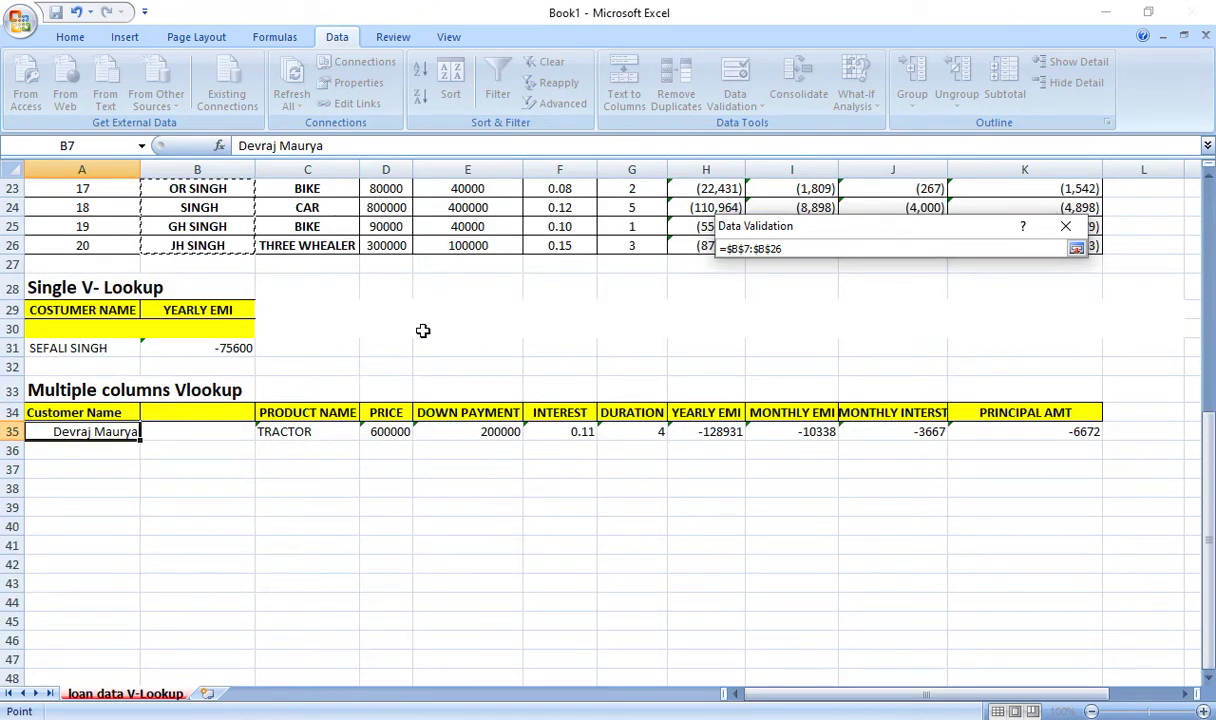
pyautogui.press('Return')
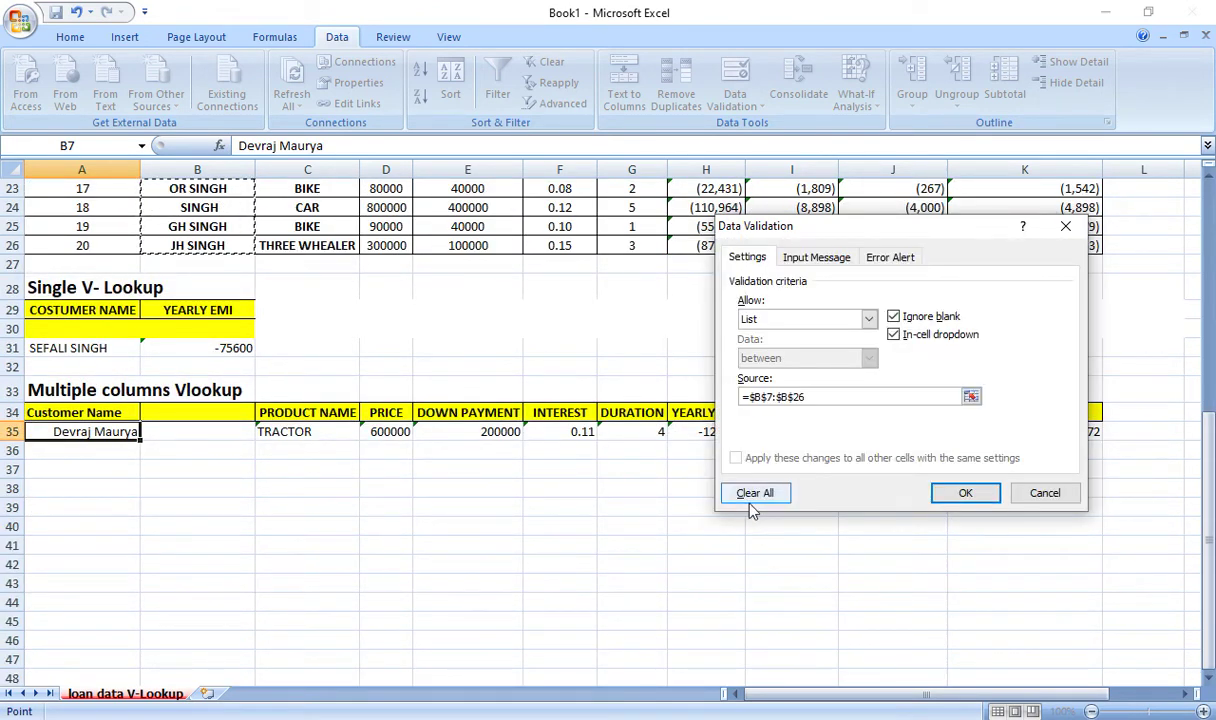
pyautogui.click(966, 496)
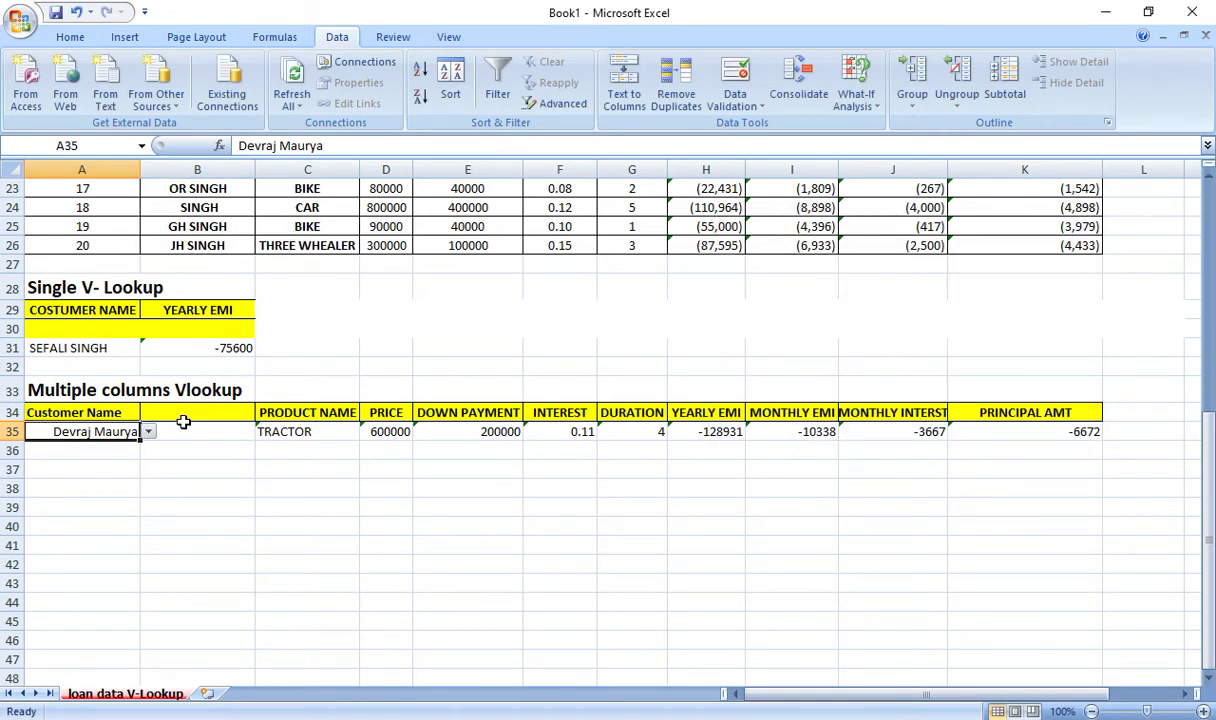
# Choose six customers in turn from A35's dropdown, ending on a BIKE loan of 90000
pyautogui.click(148, 431)
pyautogui.click(80, 481)
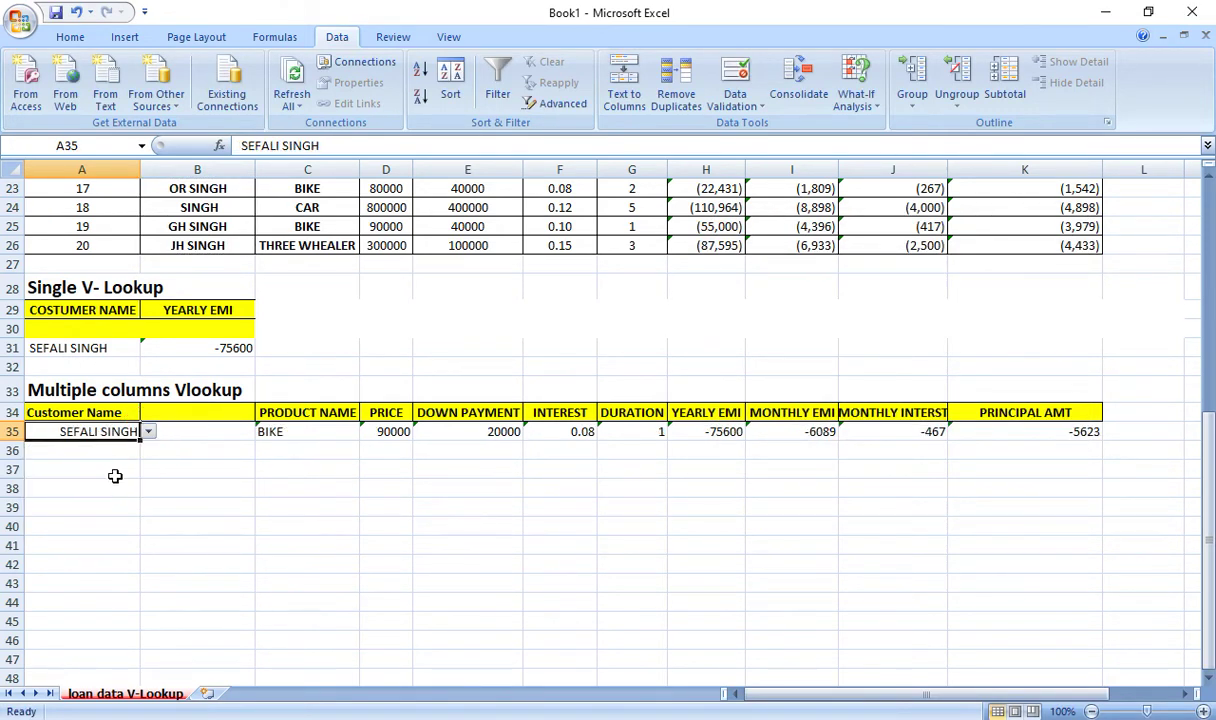
pyautogui.click(148, 432)
pyautogui.click(99, 490)
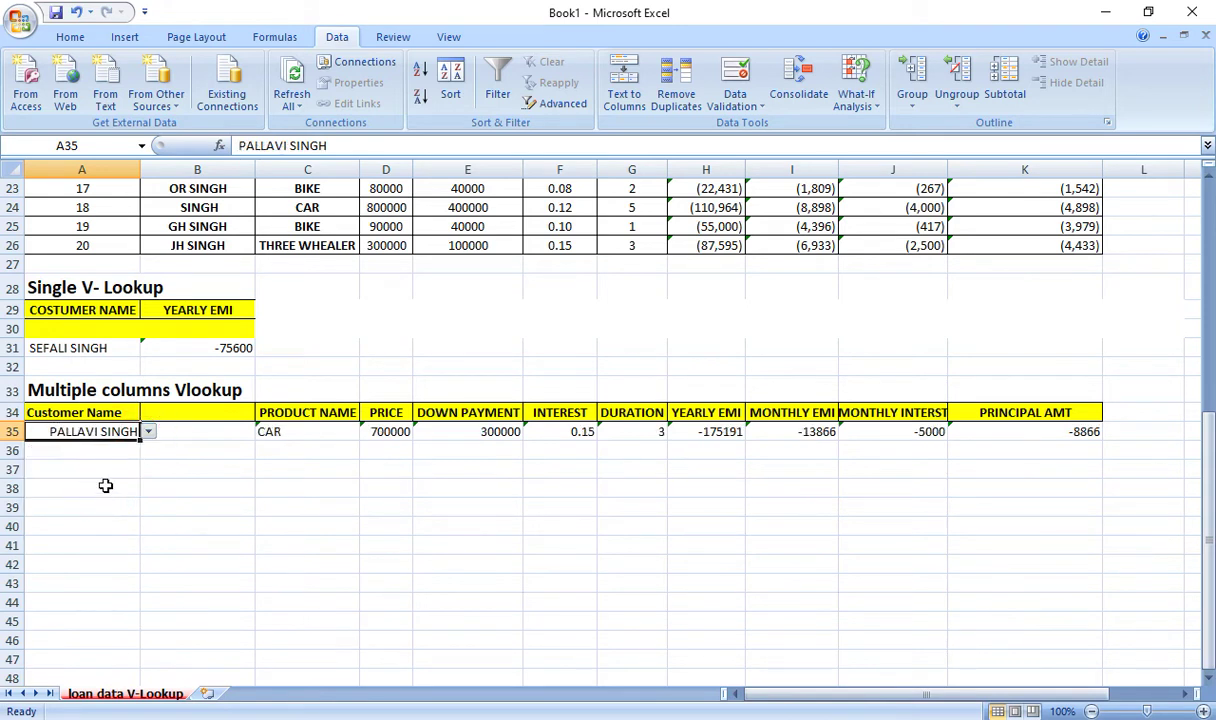
pyautogui.click(148, 431)
pyautogui.click(85, 465)
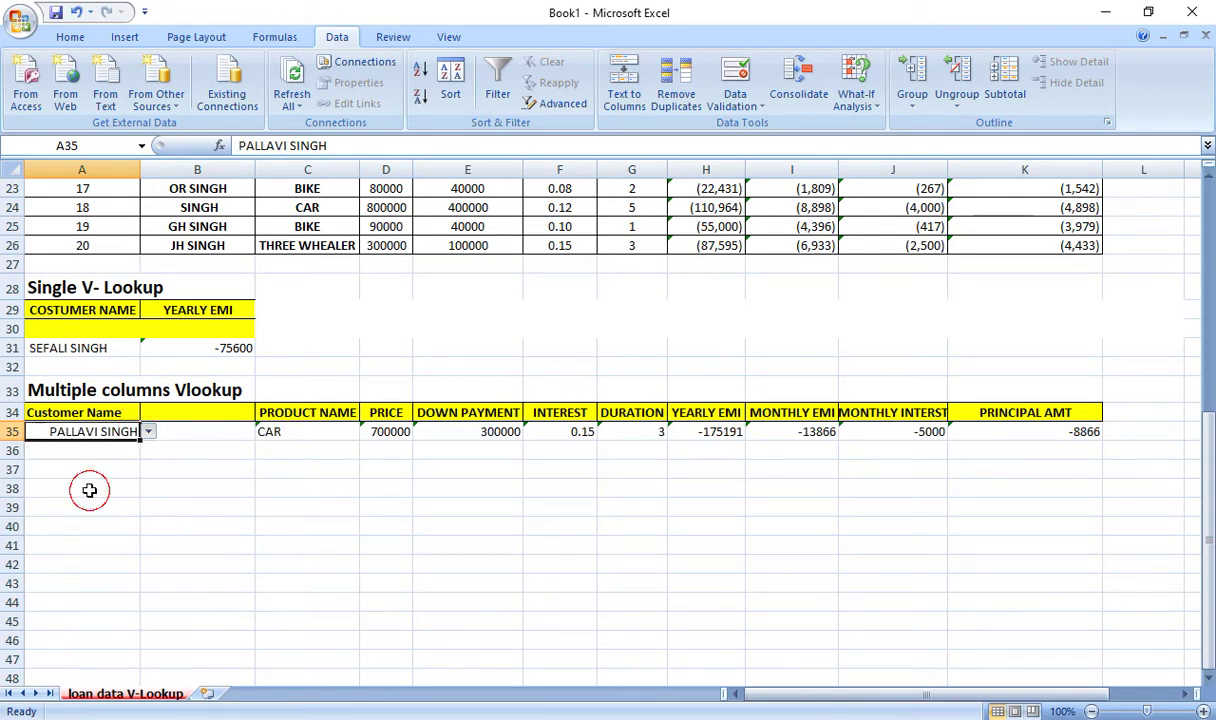
pyautogui.click(148, 432)
pyautogui.click(90, 505)
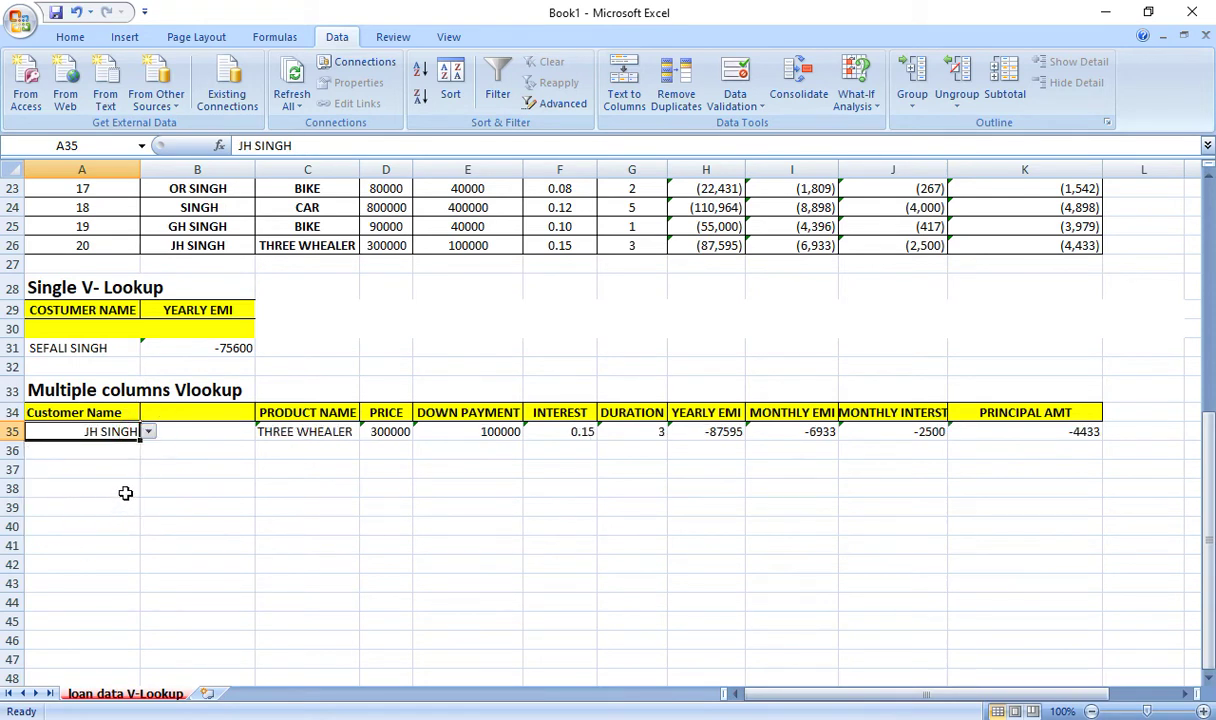
pyautogui.click(148, 432)
pyautogui.click(85, 491)
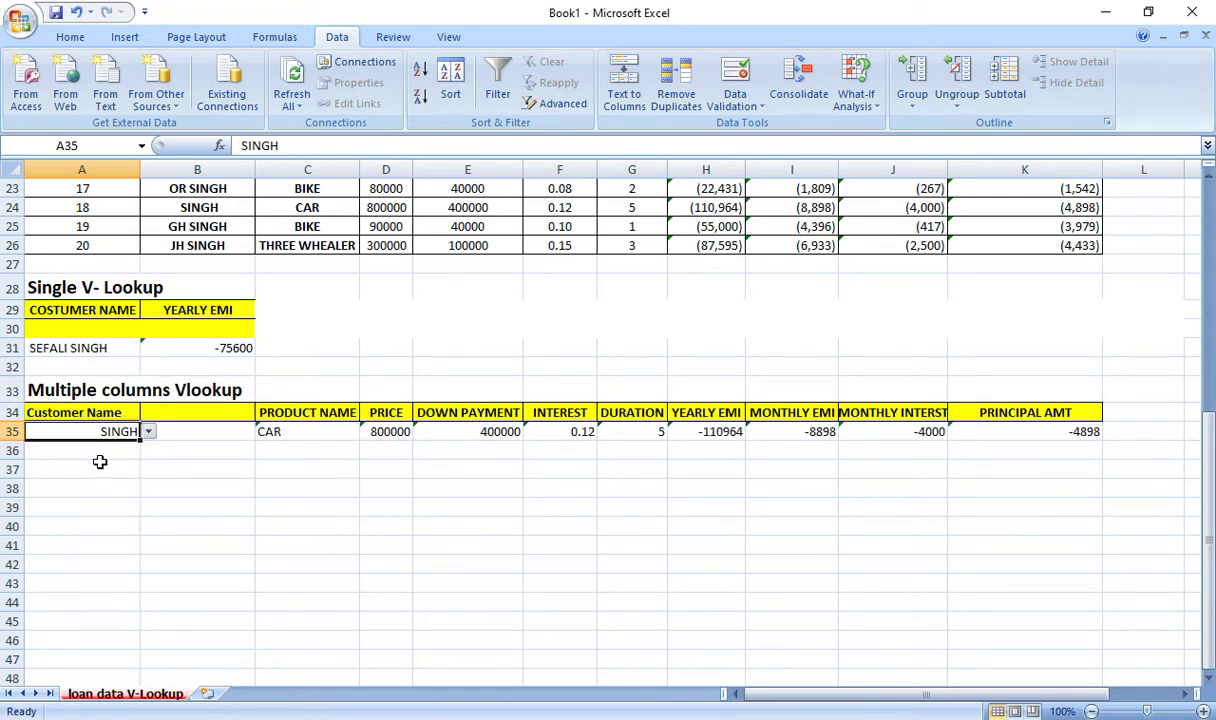
pyautogui.click(148, 432)
pyautogui.click(62, 498)
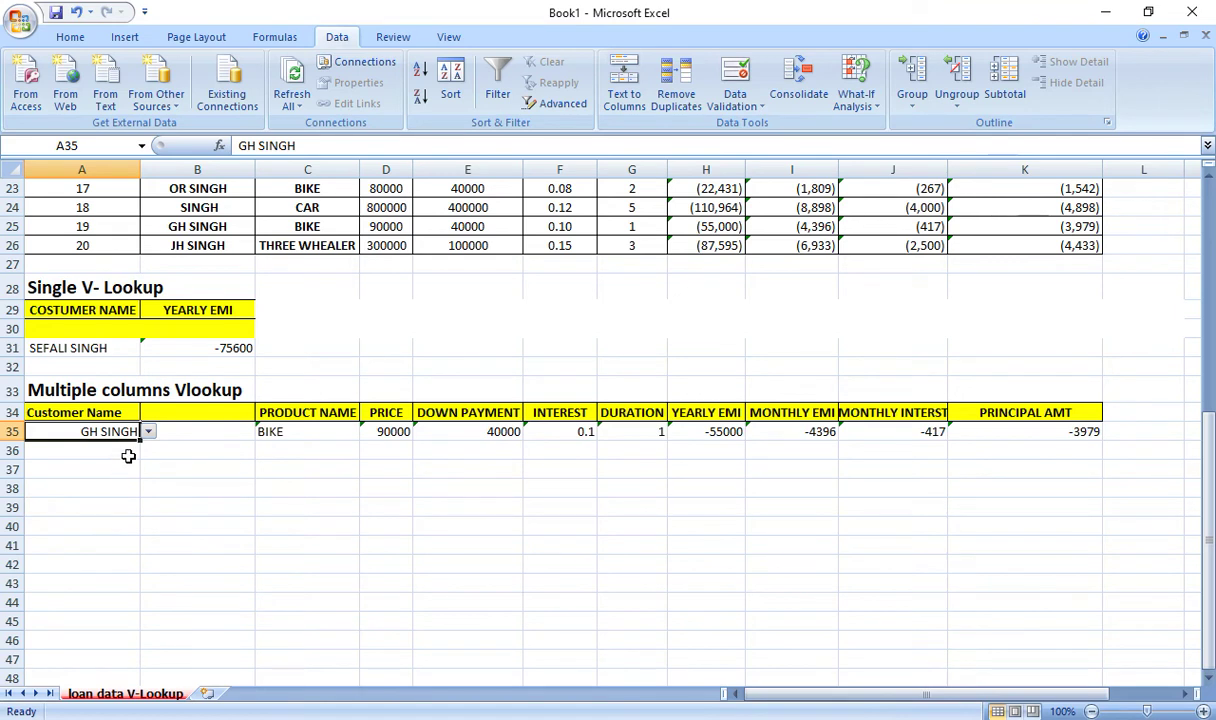
pyautogui.click(363, 524)
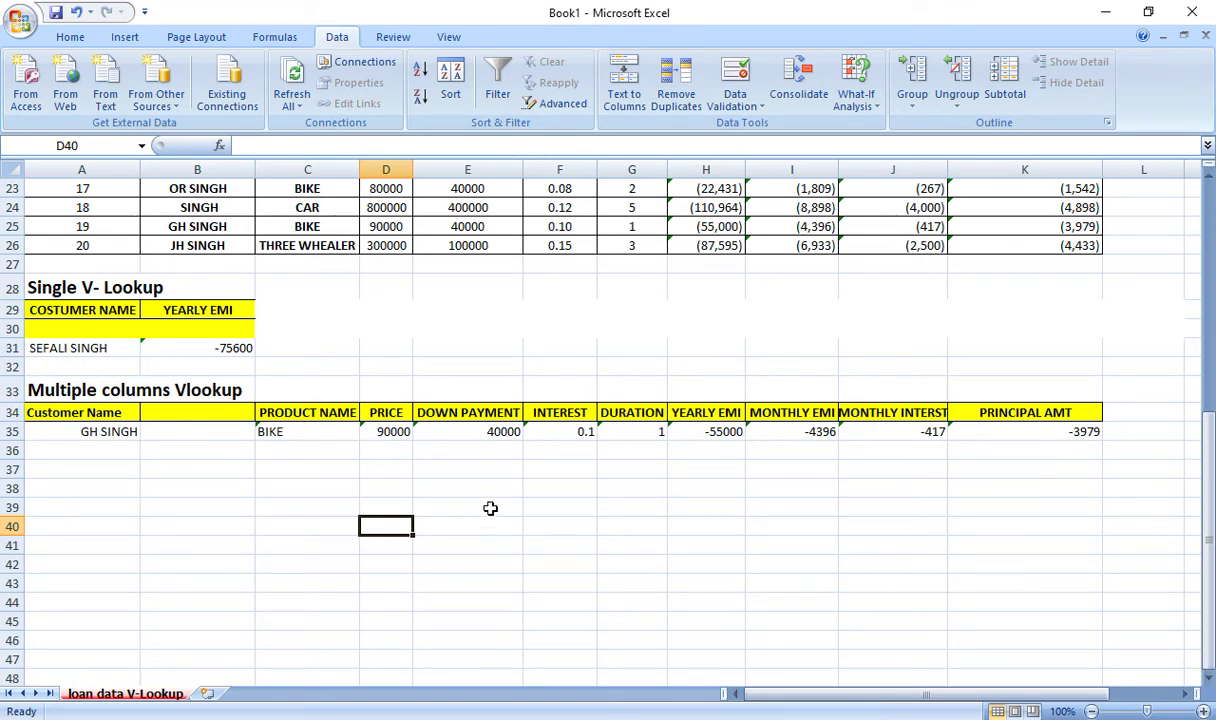
# Scroll up to show the GSCTI banner and loan table rows 1–26
pyautogui.scroll(7, 540, 470)
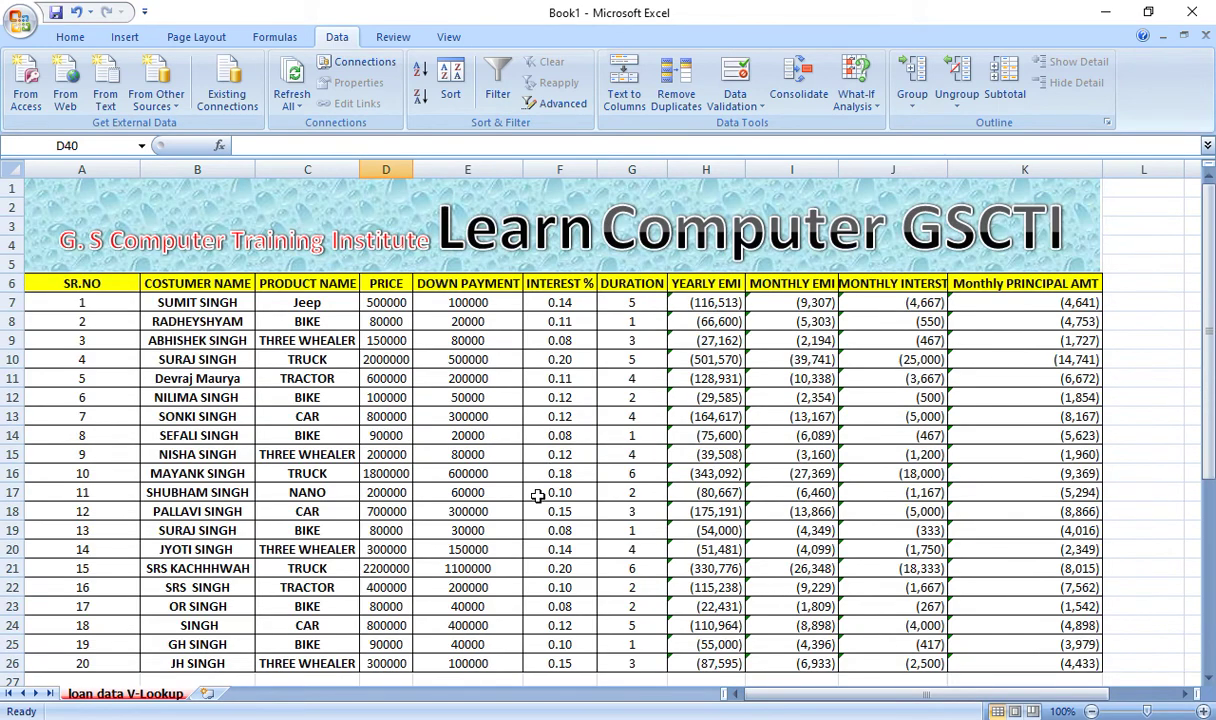